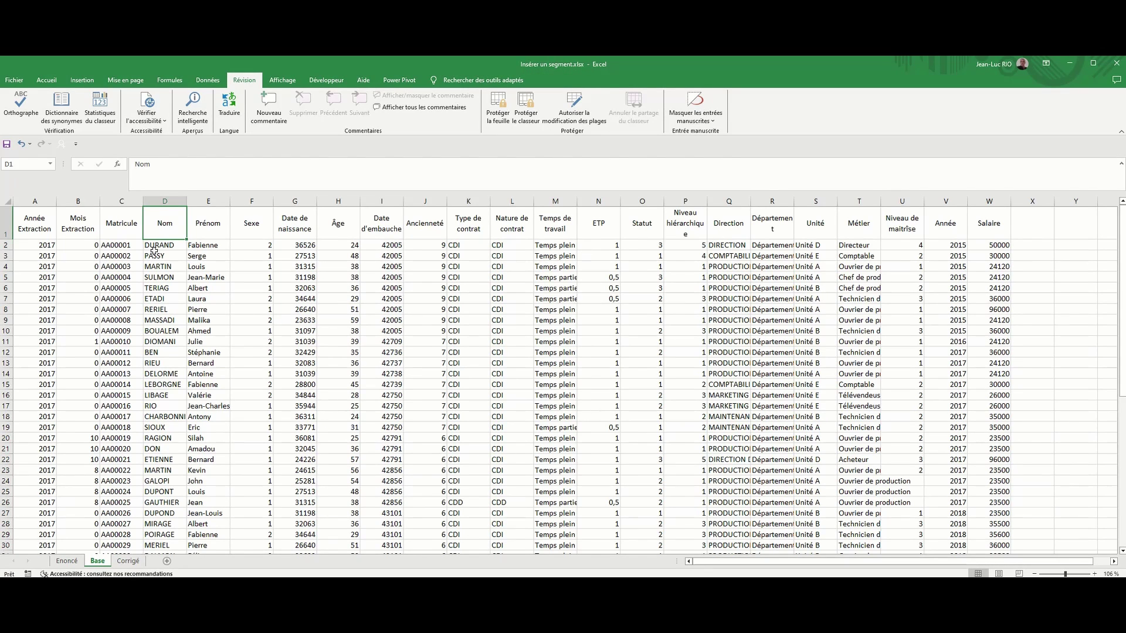
- Turn on column filters for the header row of the employee data on the Base sheet
left_click(35, 221)
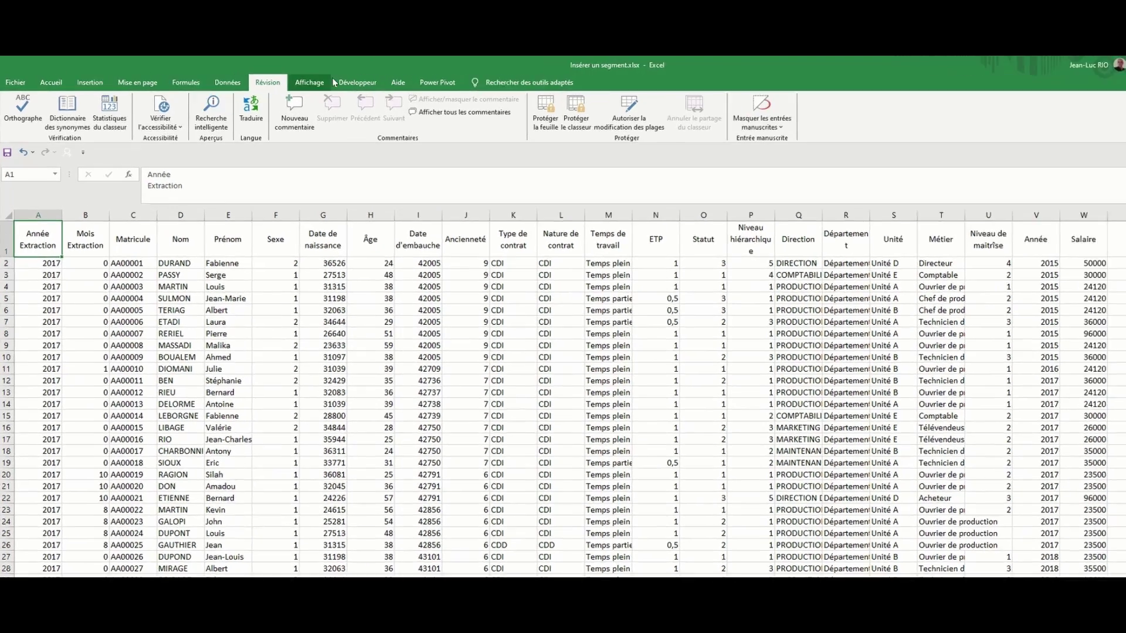
left_click(227, 82)
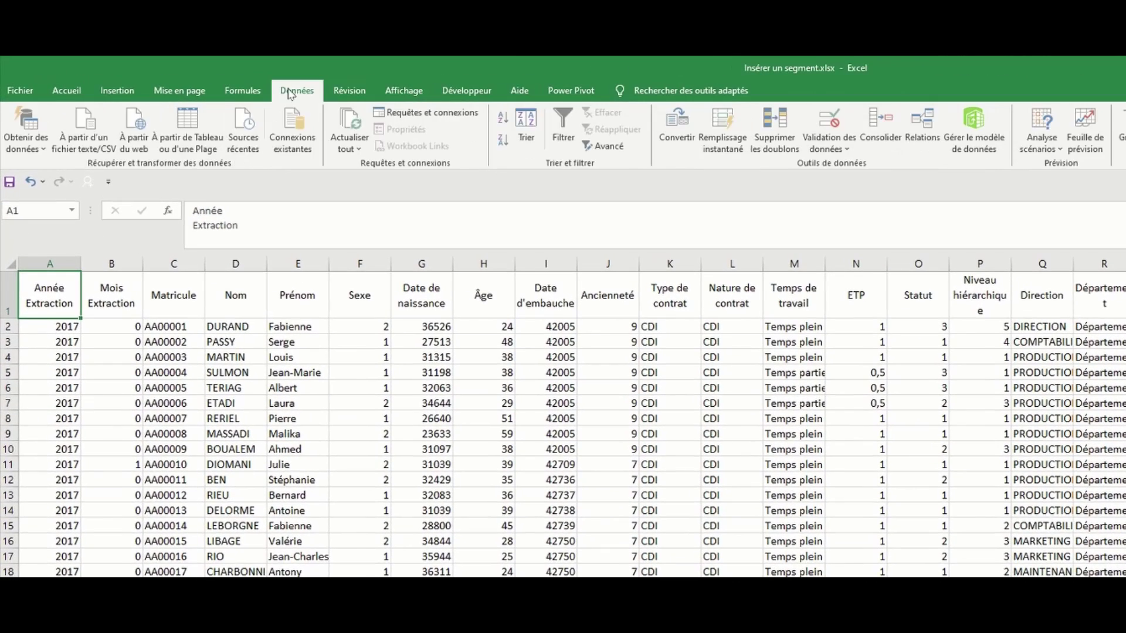
left_click(557, 128)
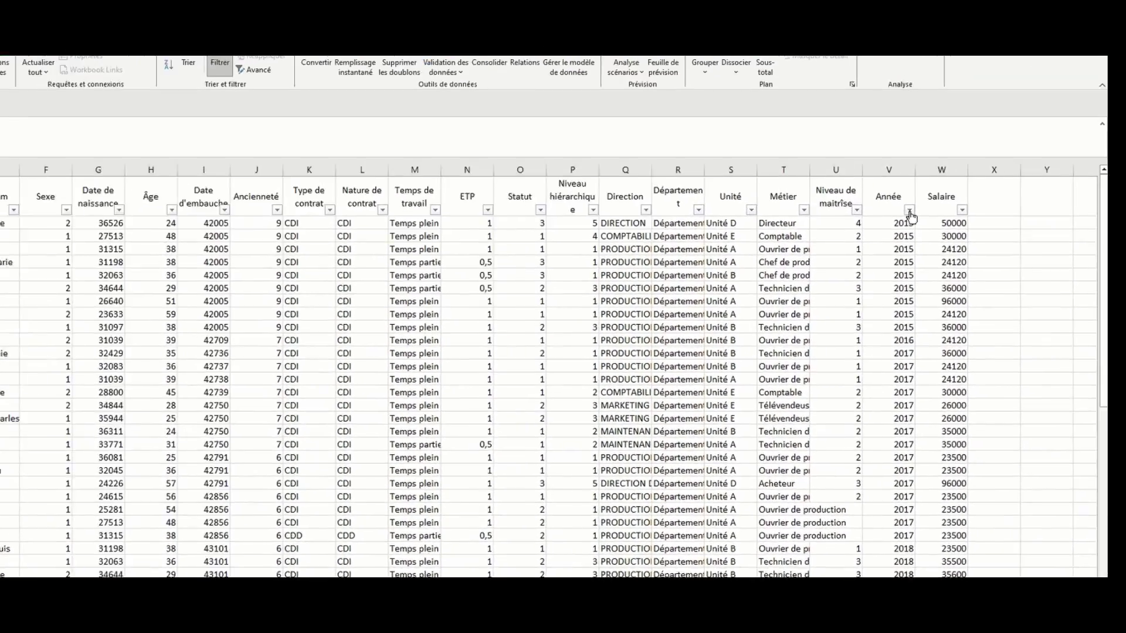
- Filter the Année column to show only 2022
left_click(962, 235)
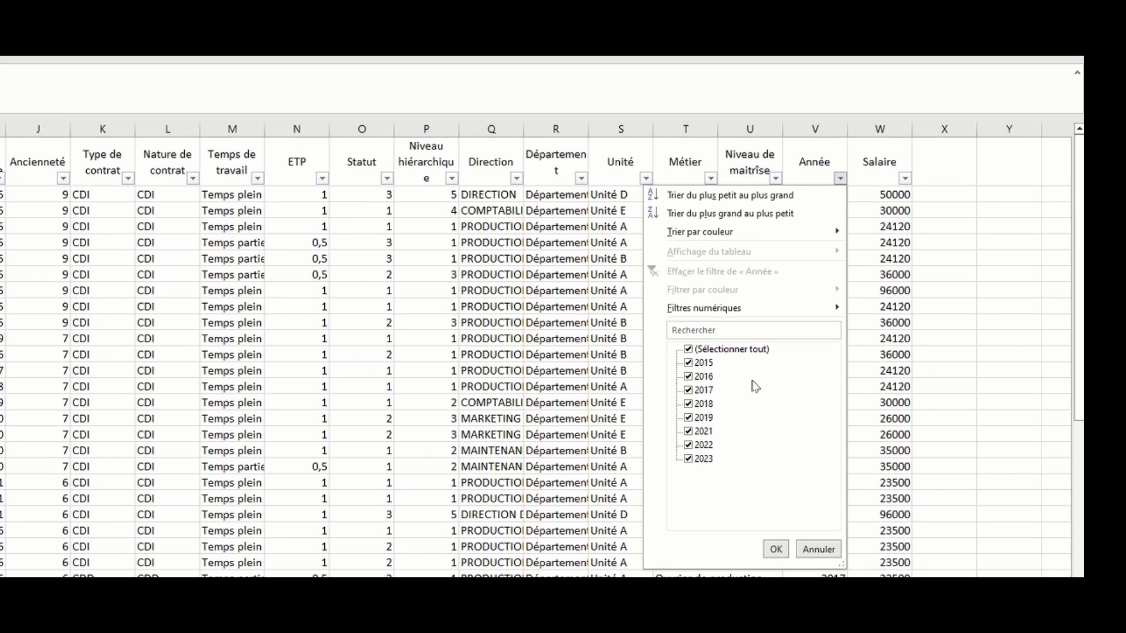
left_click(729, 350)
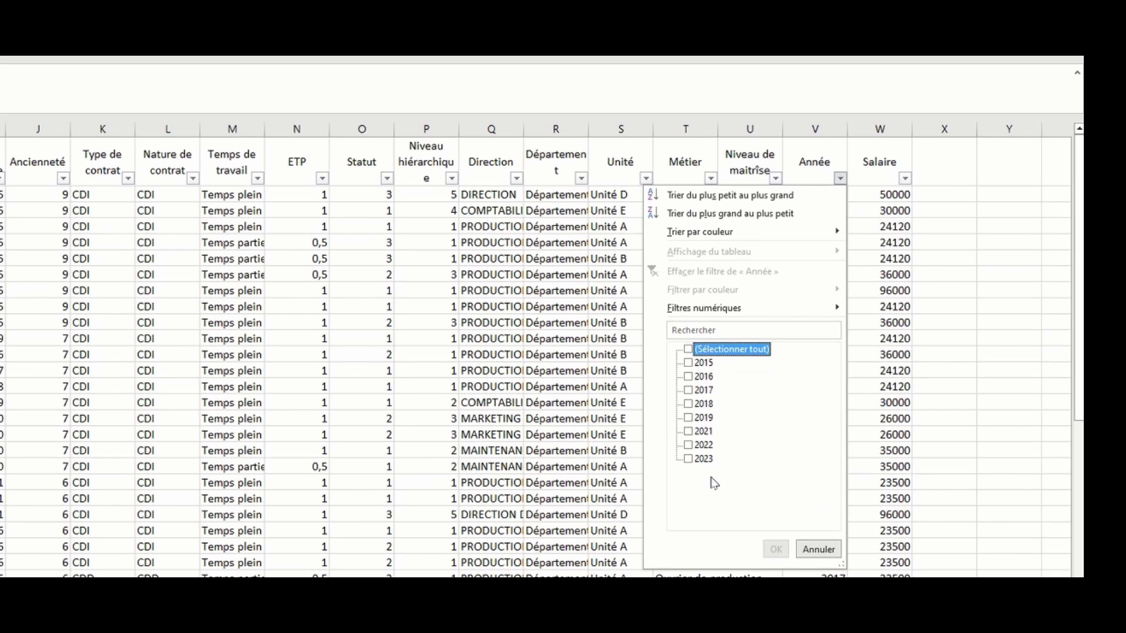
left_click(689, 446)
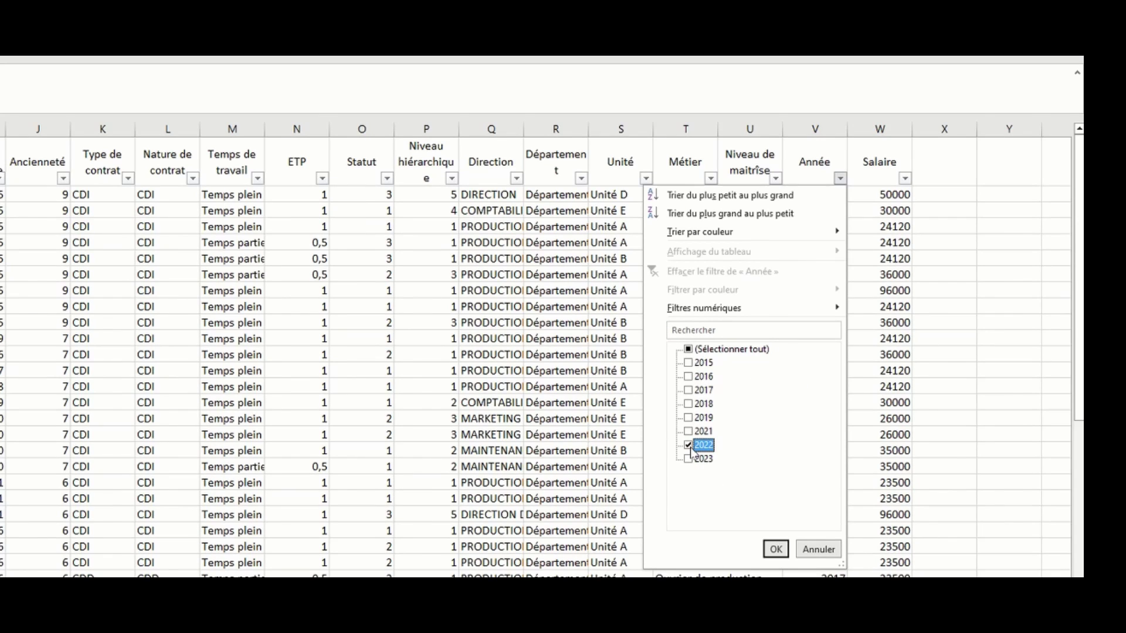
left_click(776, 550)
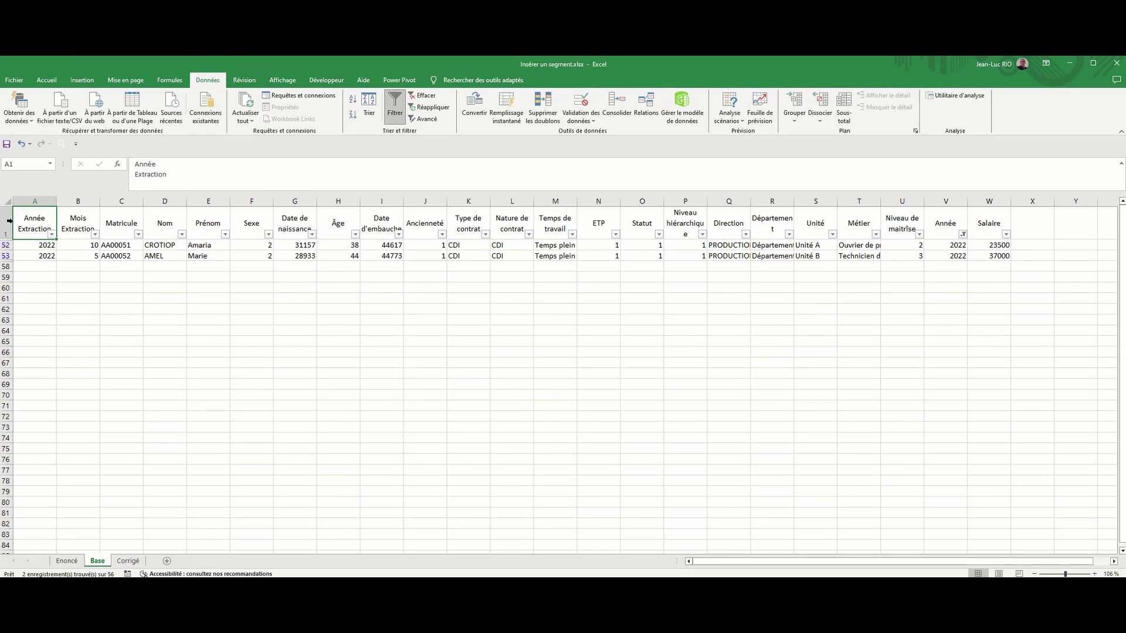
- Copy the filtered 2022 rows with their headers, columns A to W, into a new sheet starting at A1
left_click_drag(4, 216, 6, 255)
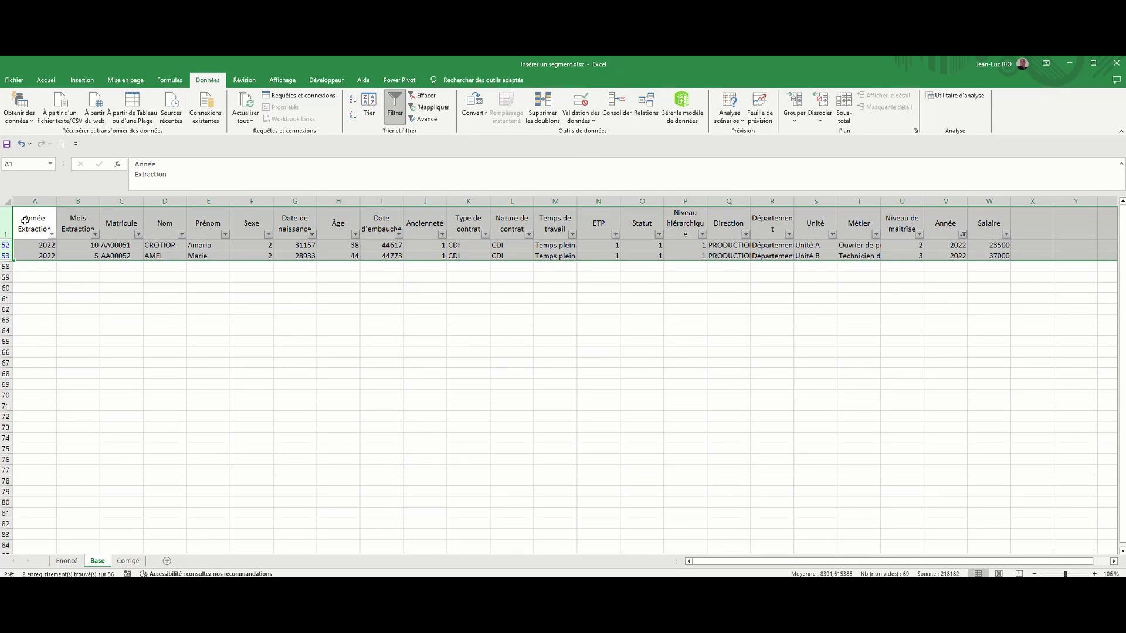
left_click_drag(24, 220, 973, 258)
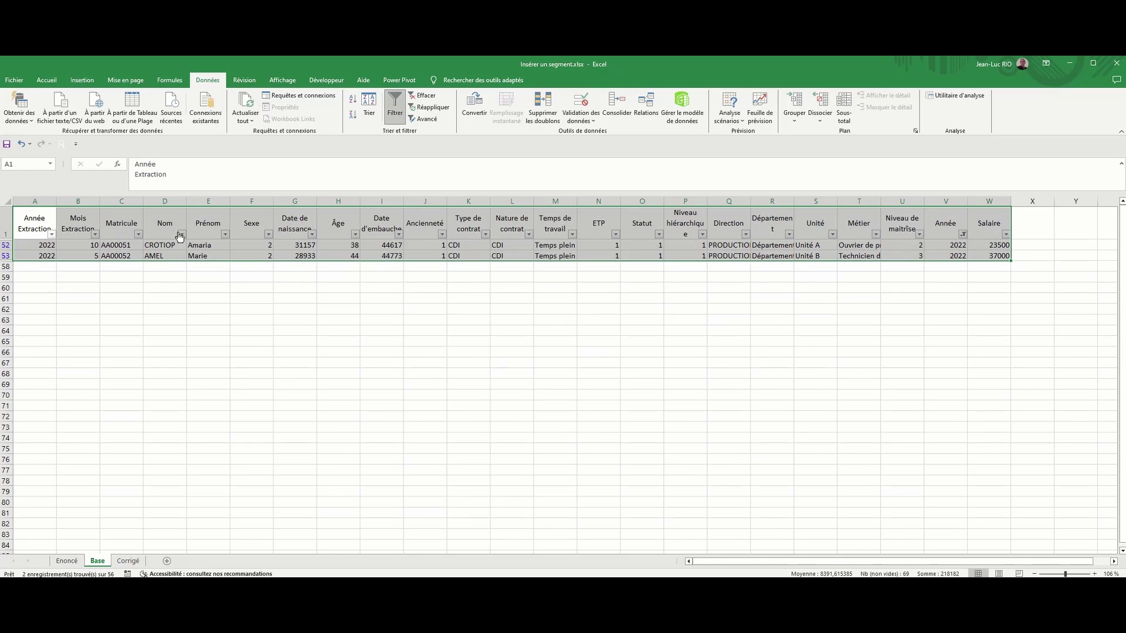
right_click(83, 218)
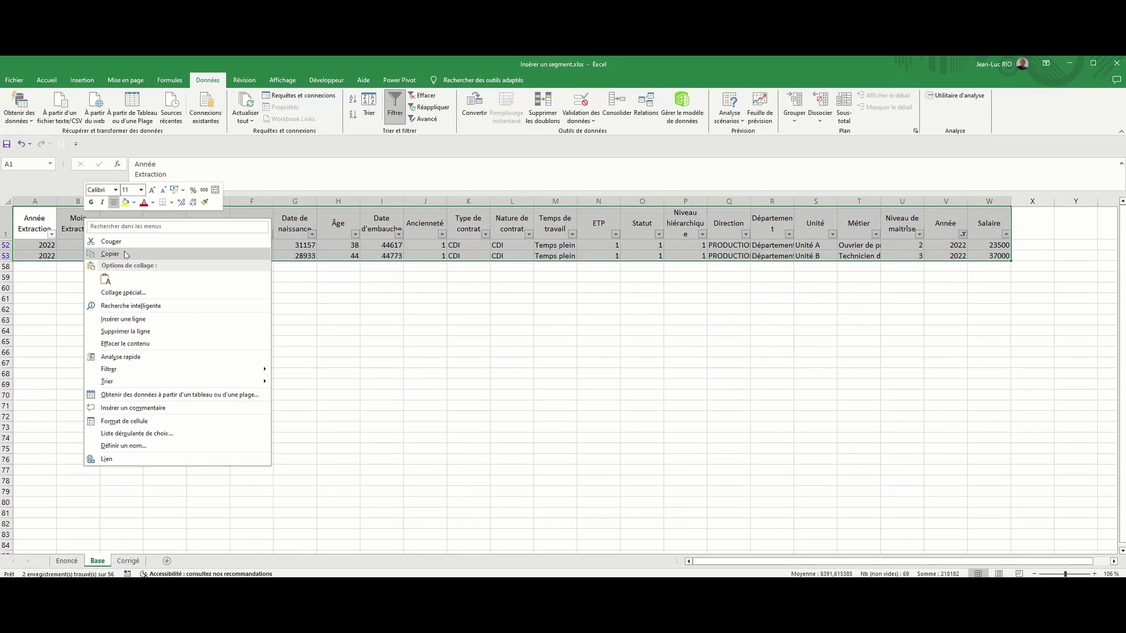
left_click(110, 254)
left_click(167, 561)
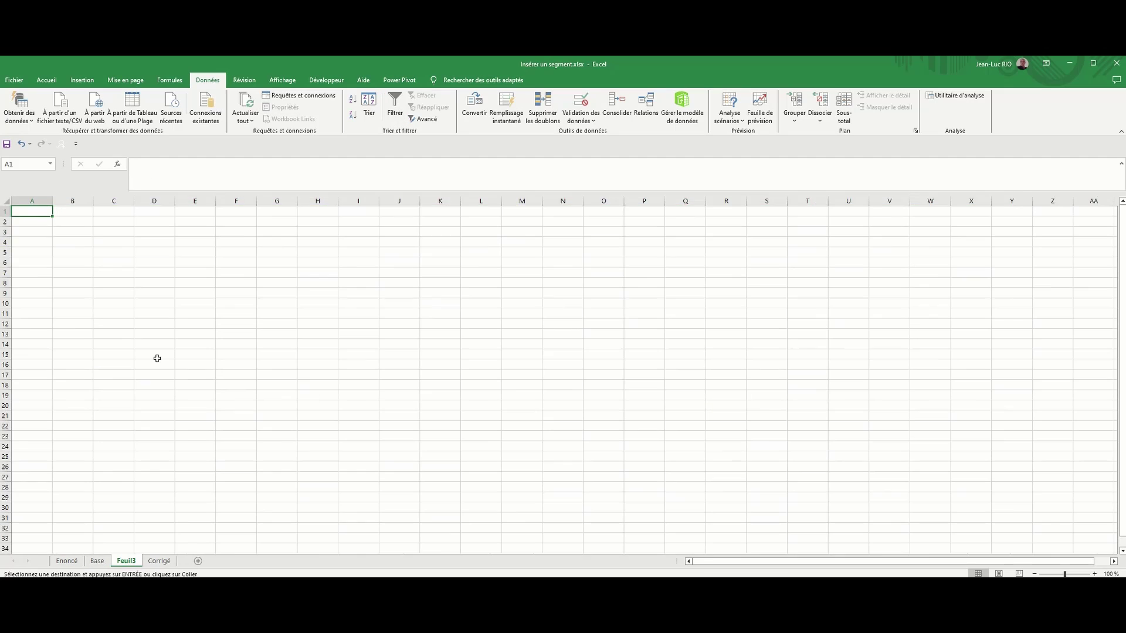
key("ctrl+v")
left_click(114, 243)
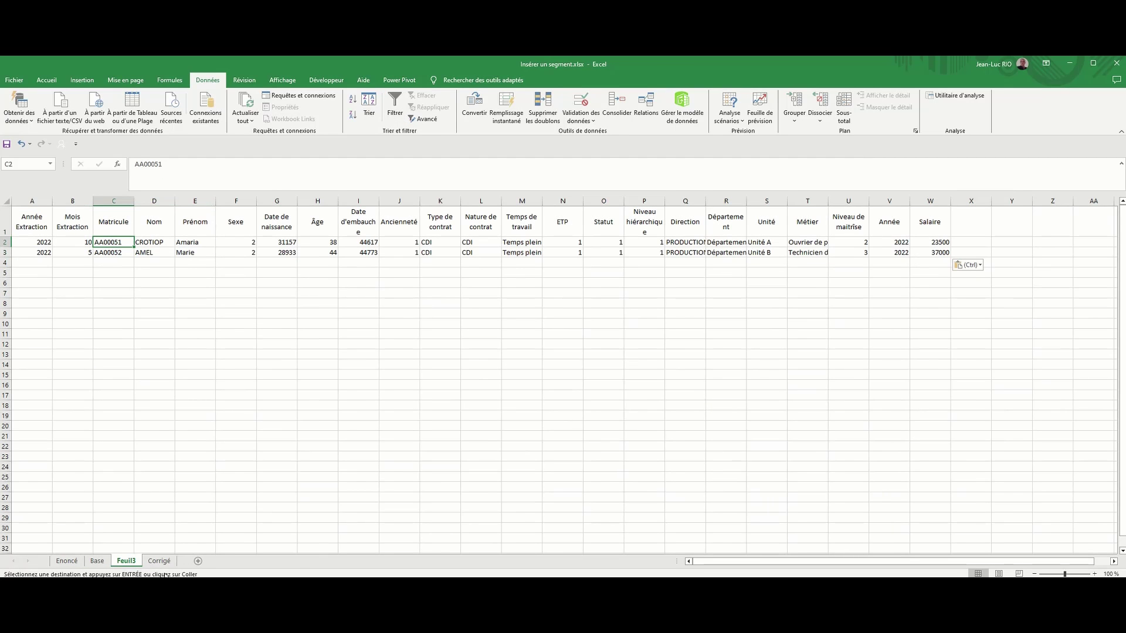
- Return to the Base sheet and reset the Année filter to include all years
left_click(98, 562)
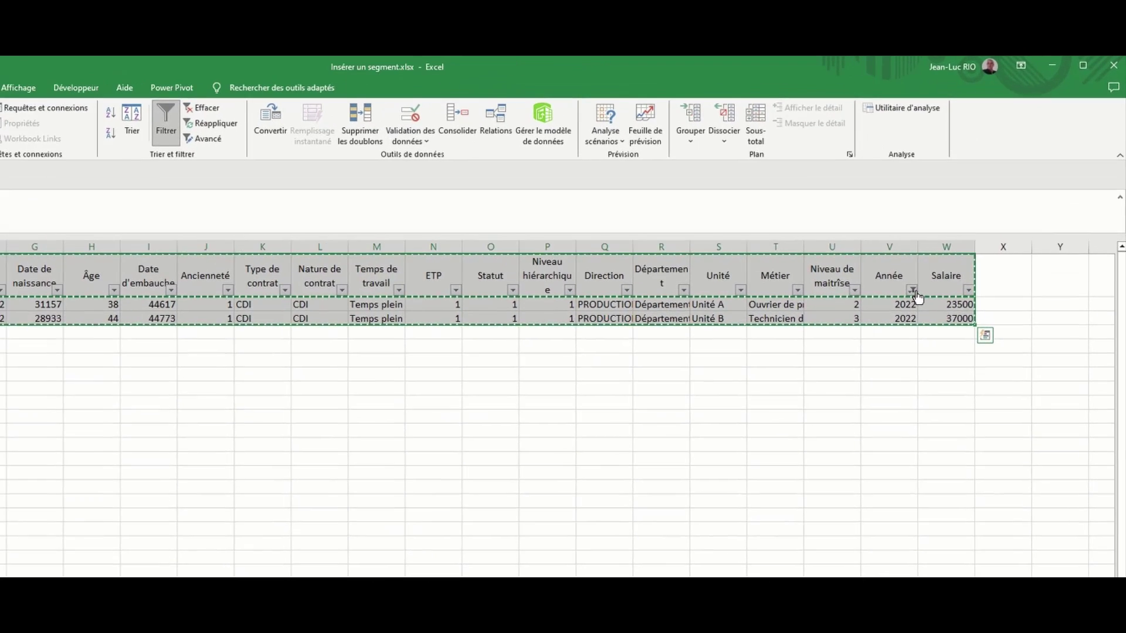
left_click(915, 293)
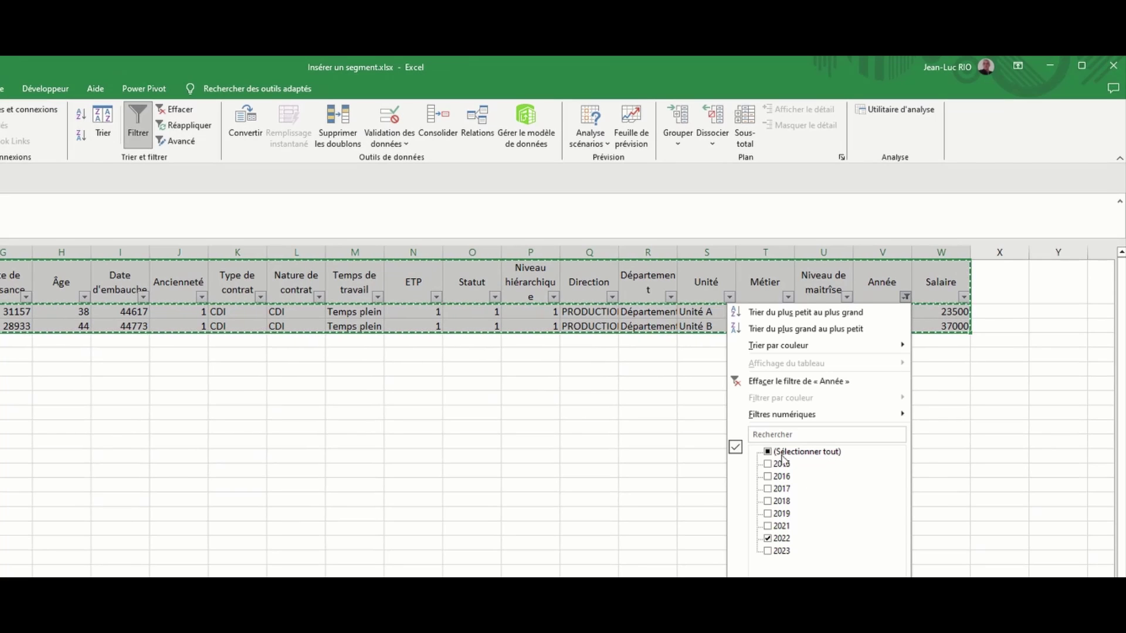
left_click(907, 298)
left_click(907, 298)
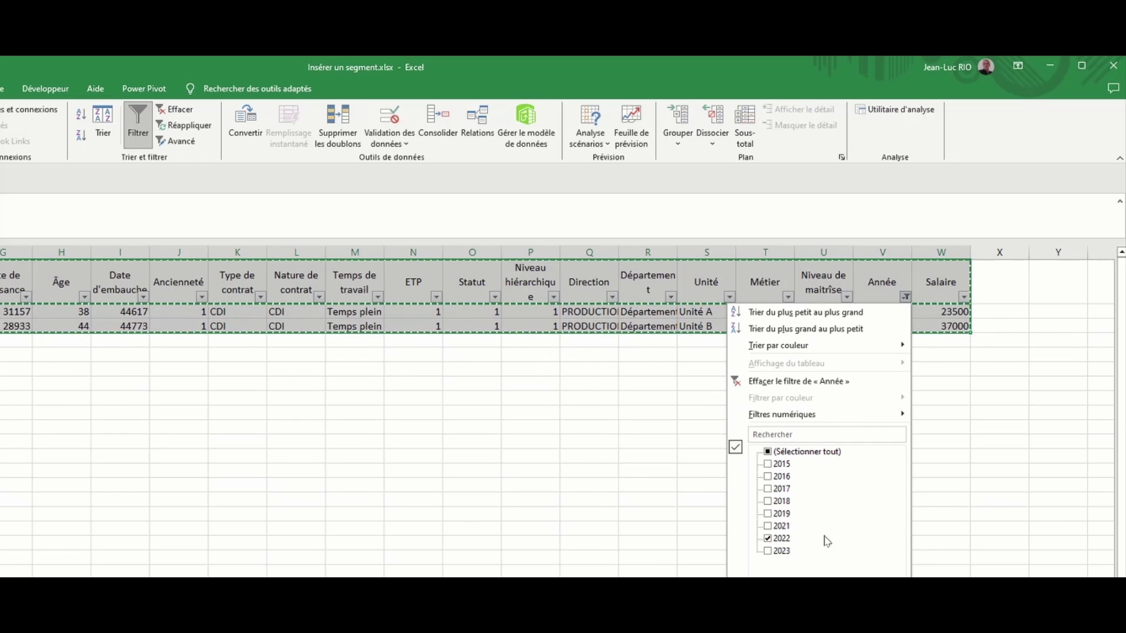
left_click(811, 455)
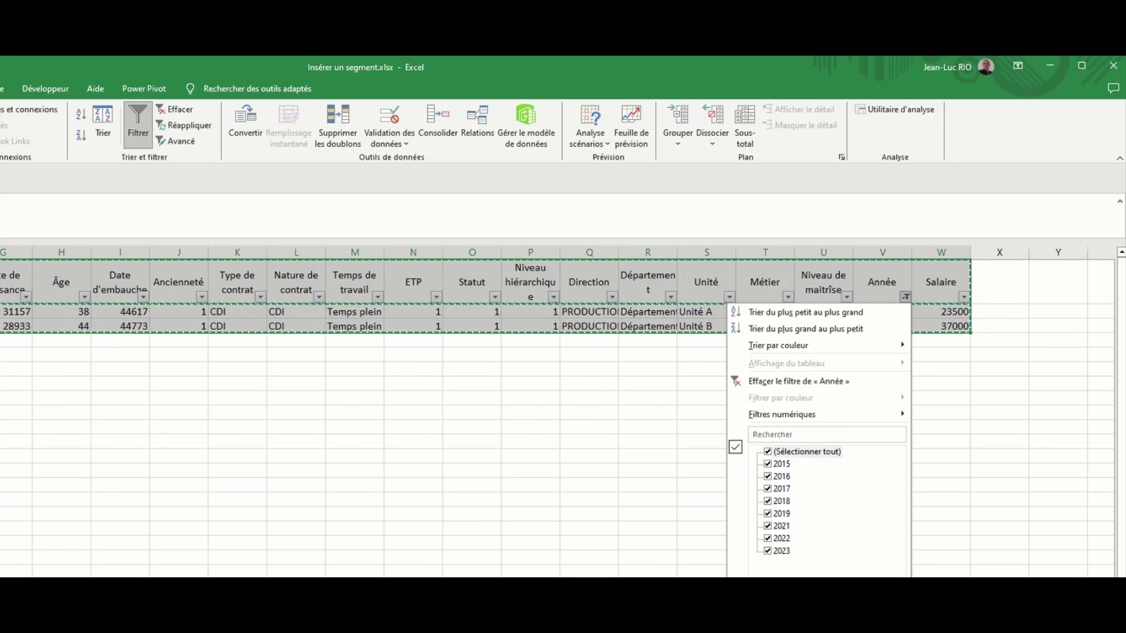
key("Return")
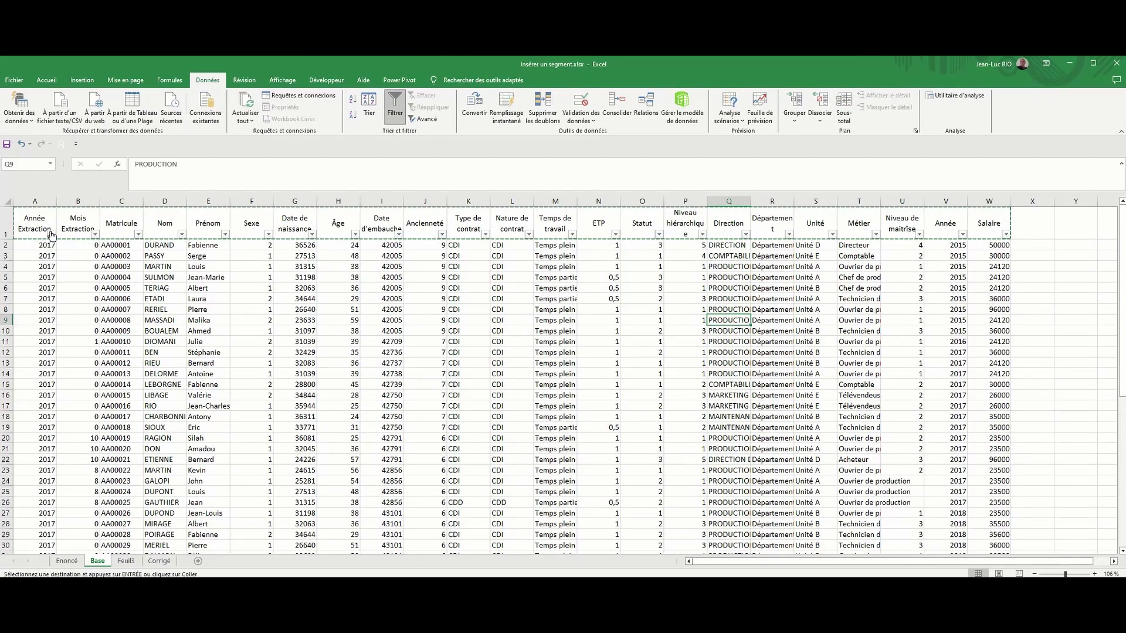
- Filter the Année column to the years 2019, 2021 and 2022
left_click(32, 220)
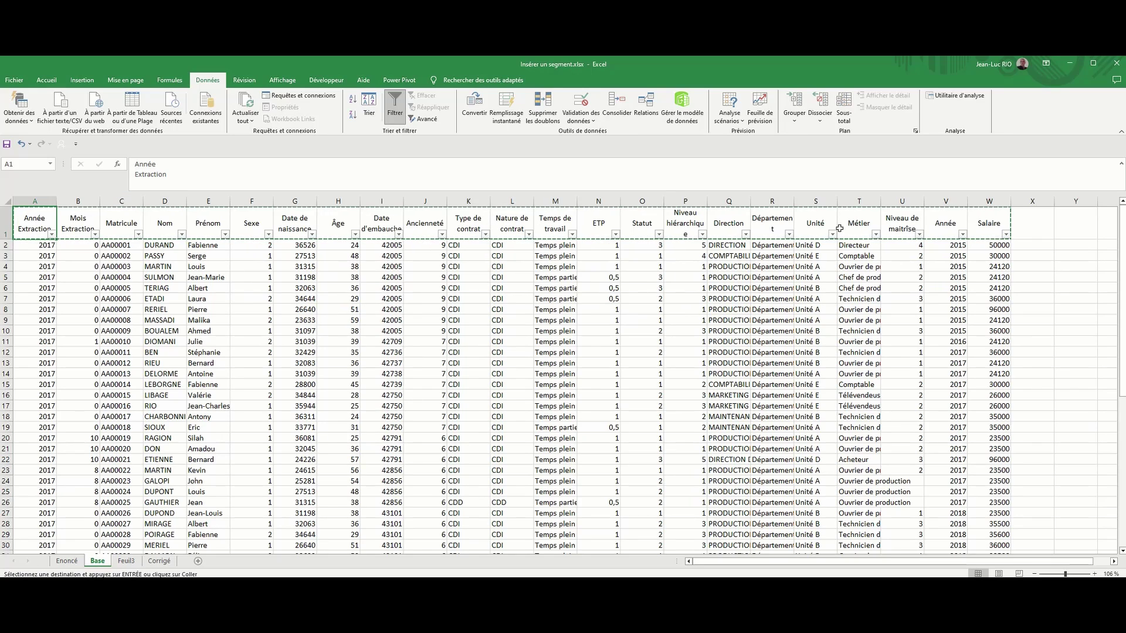
left_click(962, 237)
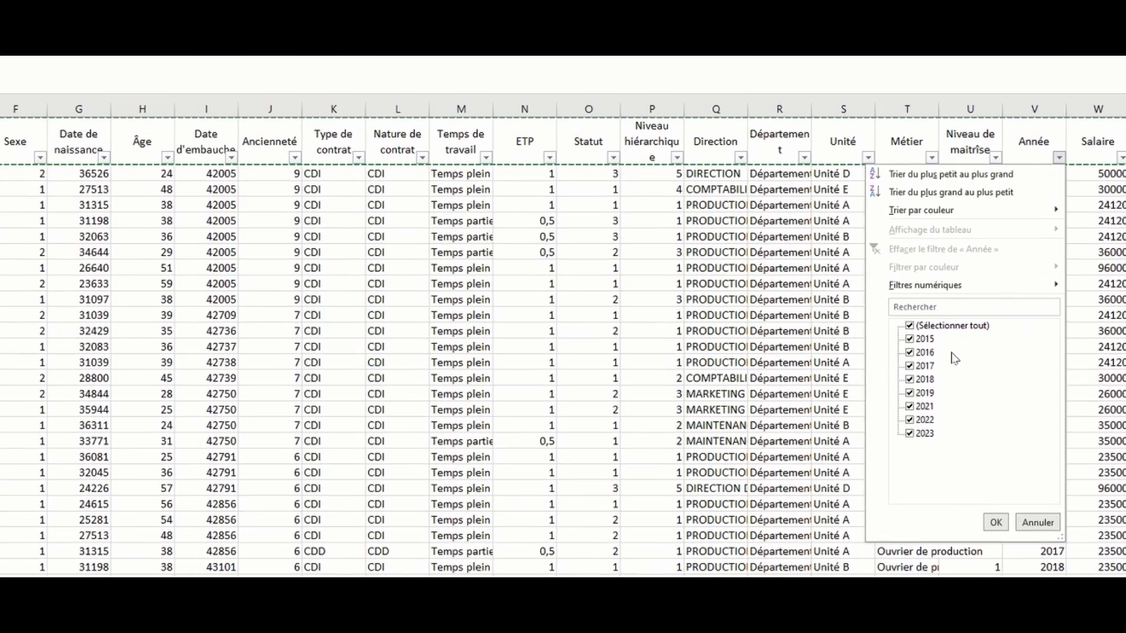
left_click(910, 325)
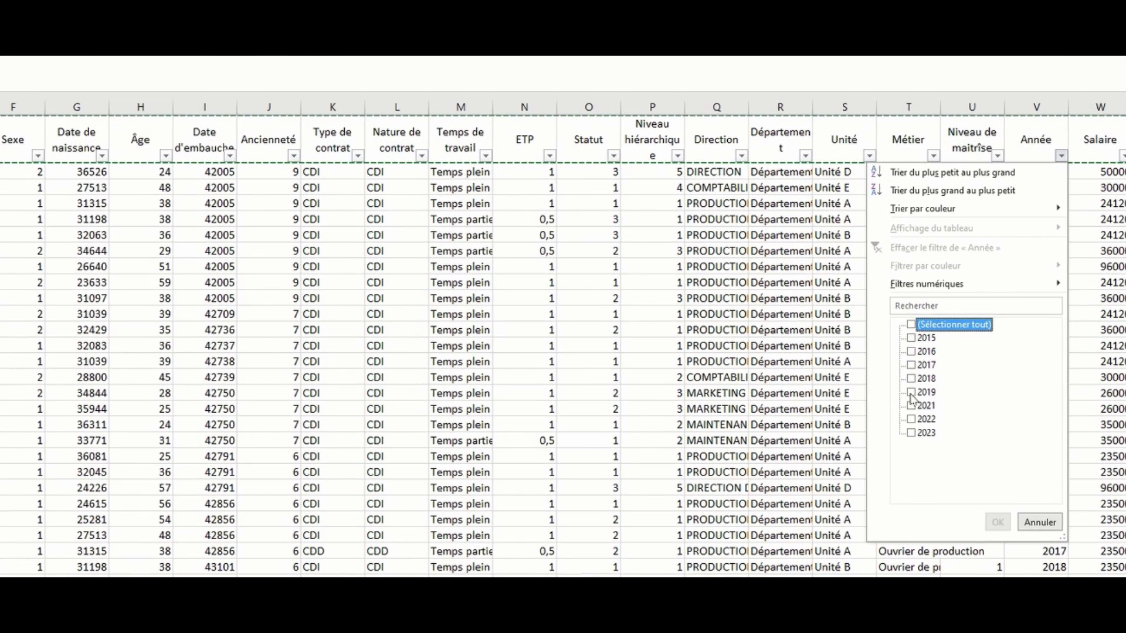
left_click(911, 392)
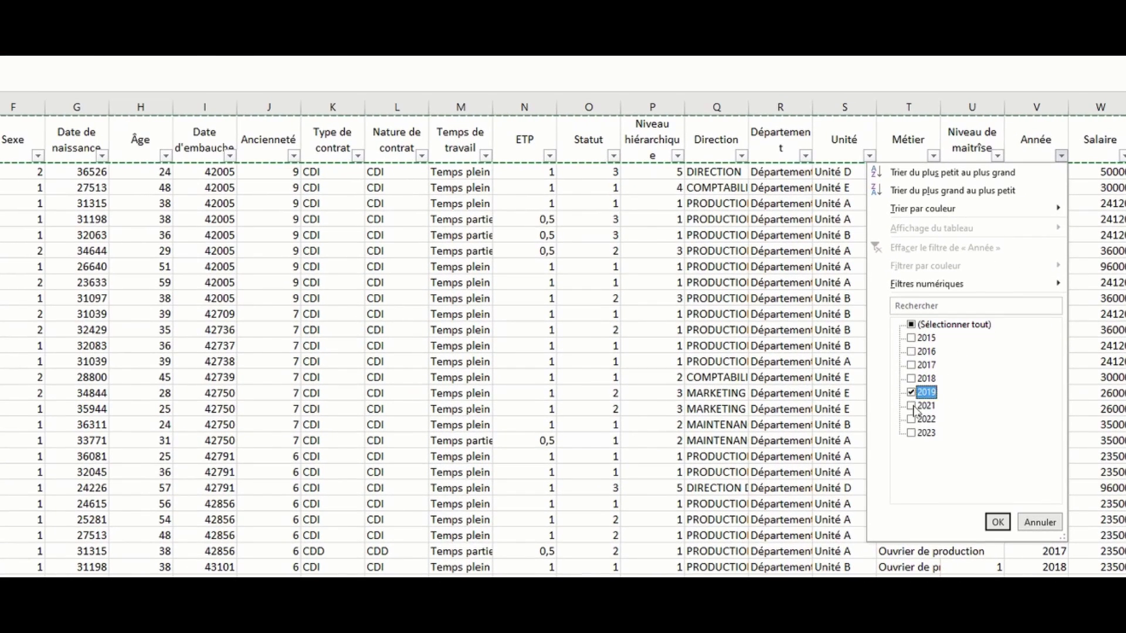
left_click(911, 405)
left_click(912, 419)
left_click(998, 524)
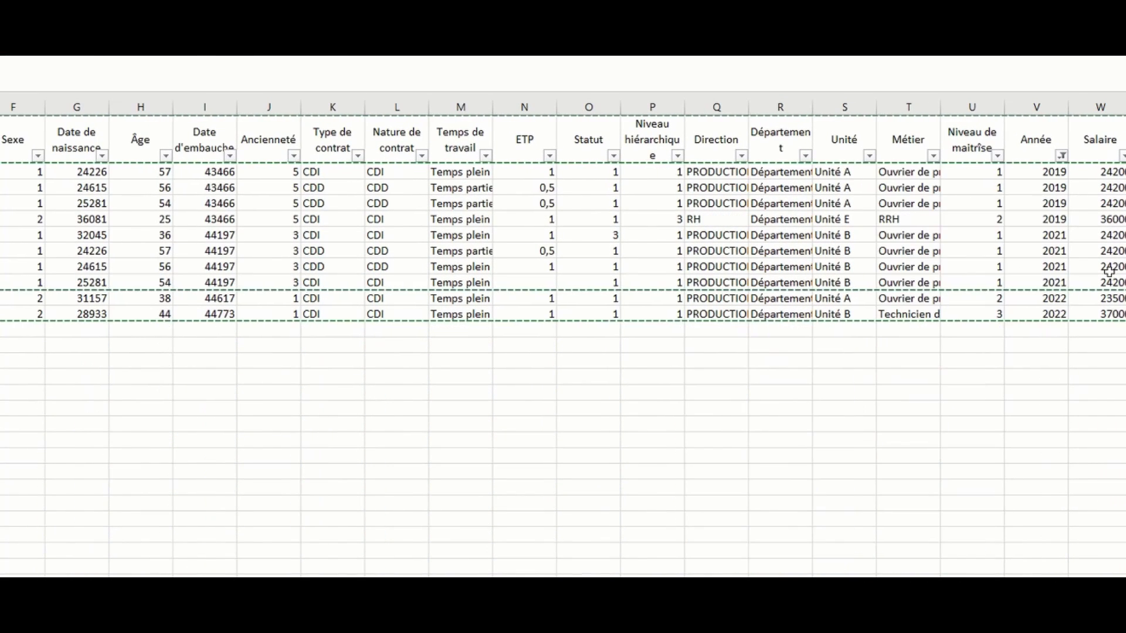
- Add a second filter on the Unité column to keep only Unité B
left_click(933, 156)
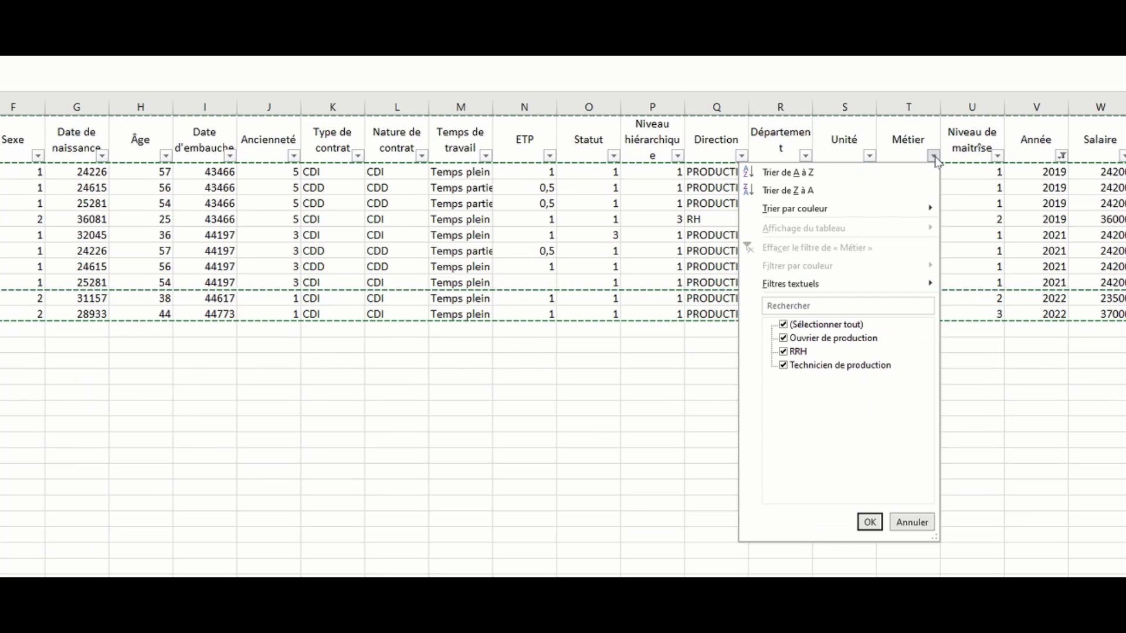
left_click(871, 157)
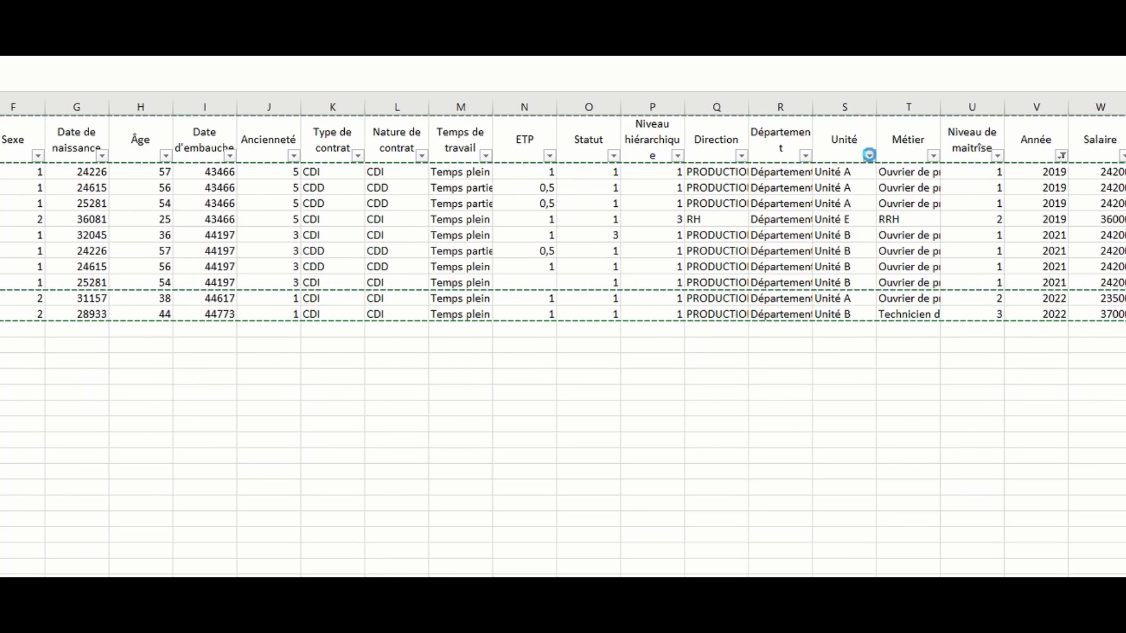
left_click(870, 156)
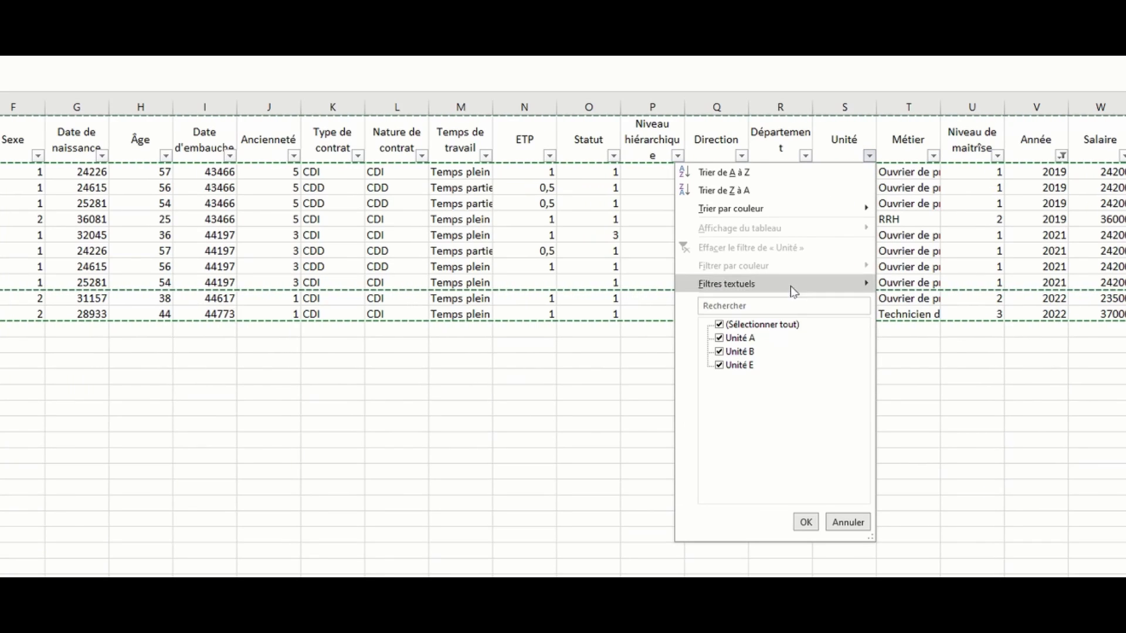
left_click(736, 325)
left_click(738, 352)
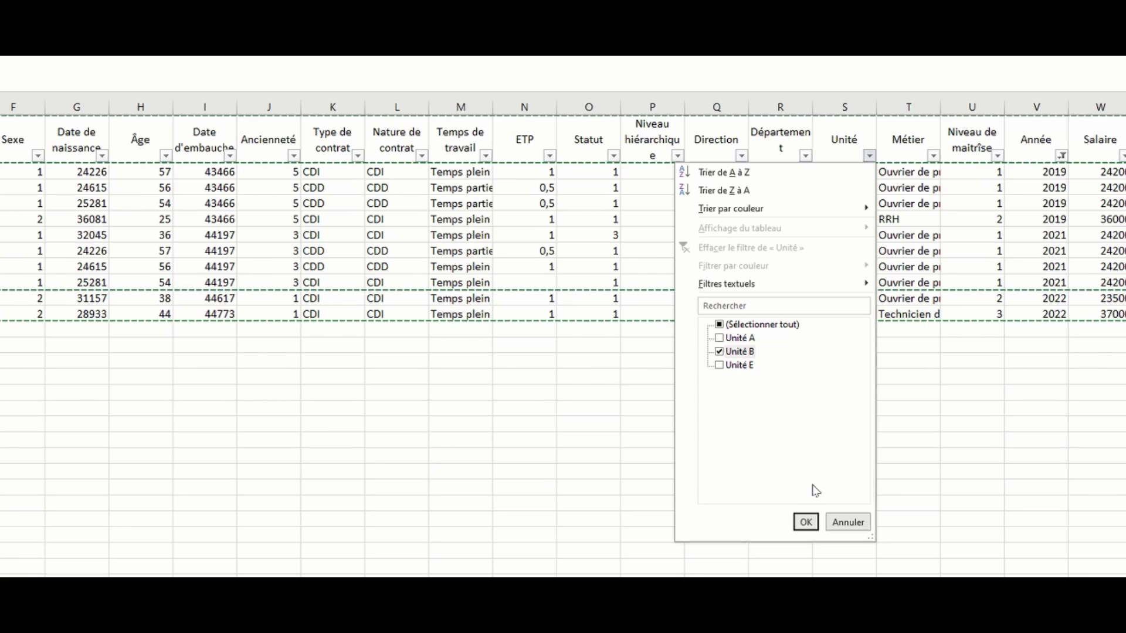
left_click(806, 522)
left_click(910, 217)
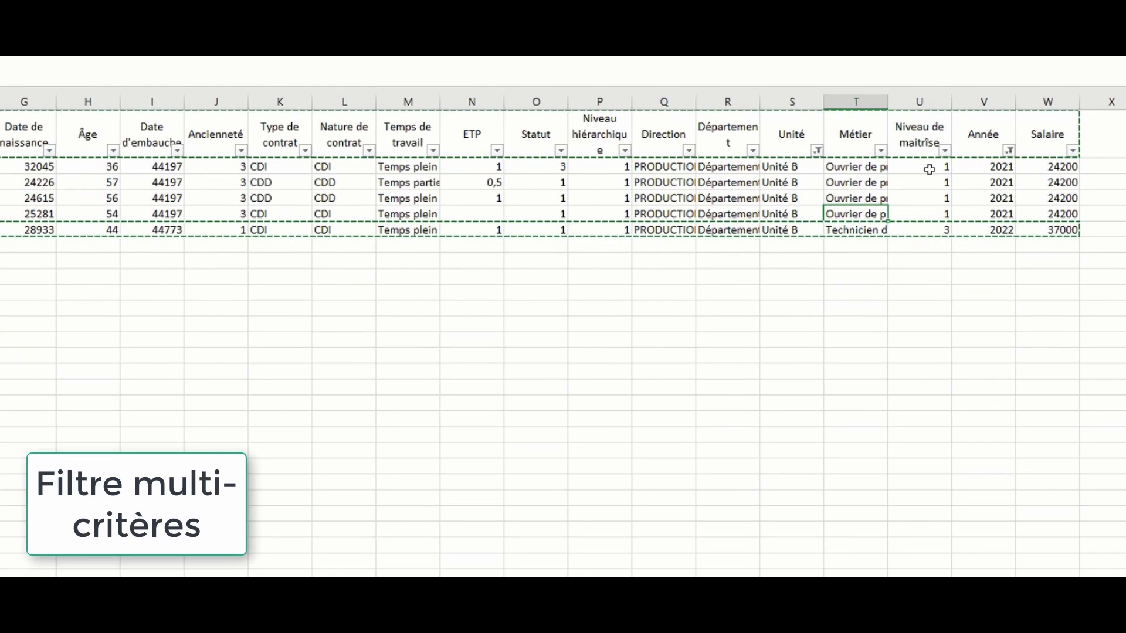
- Reselect all values in the Unité and Année filters so every record is included again
left_click(818, 151)
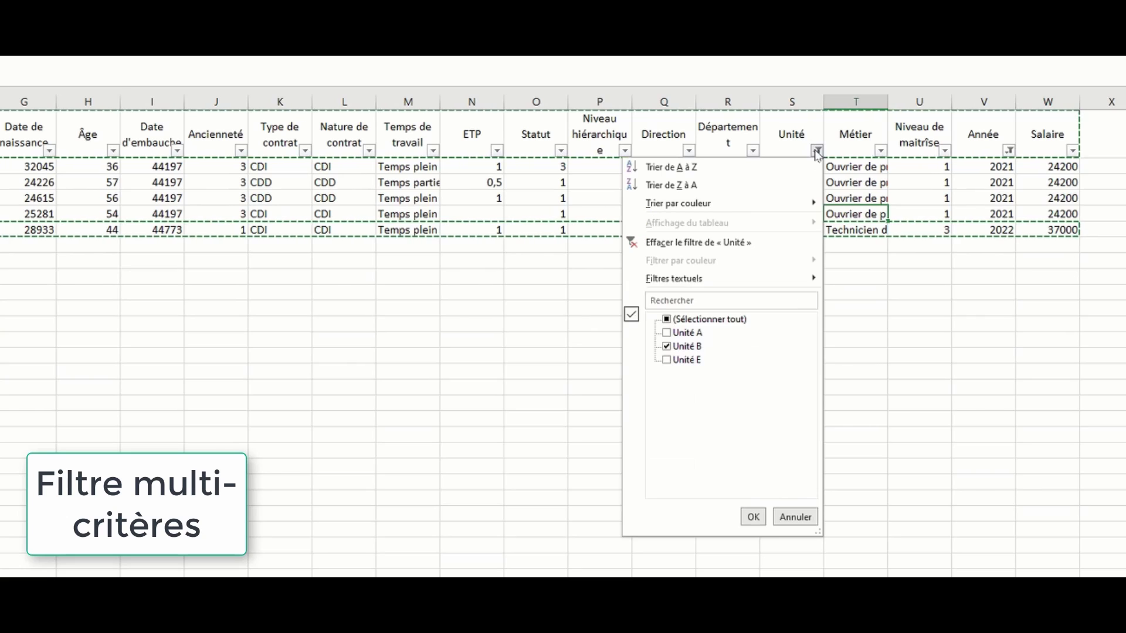
left_click(714, 319)
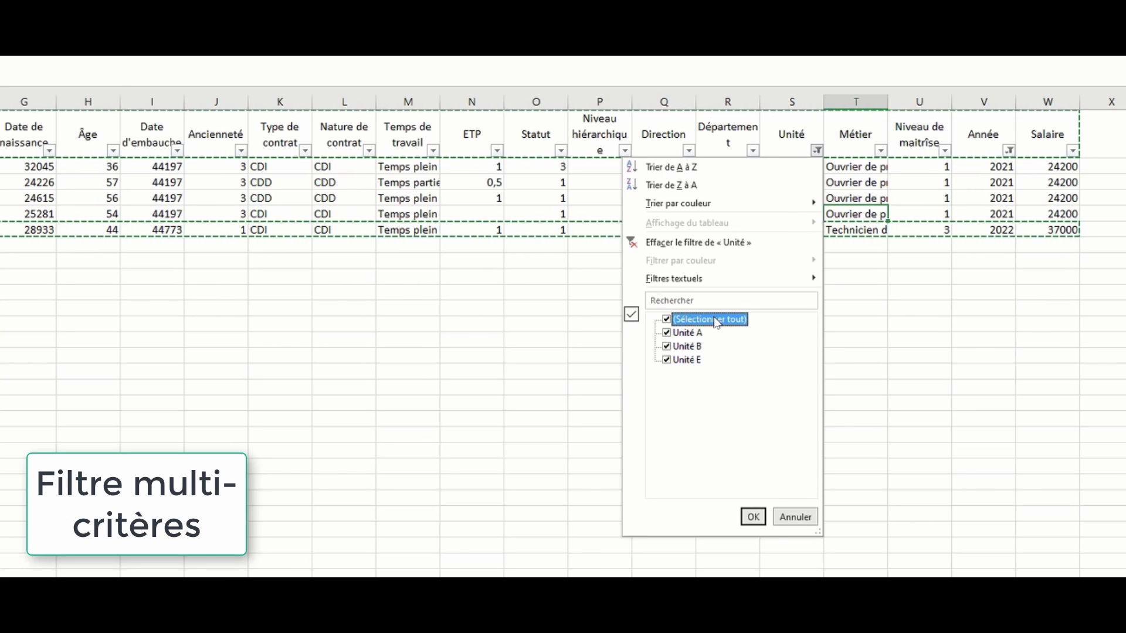
left_click(753, 517)
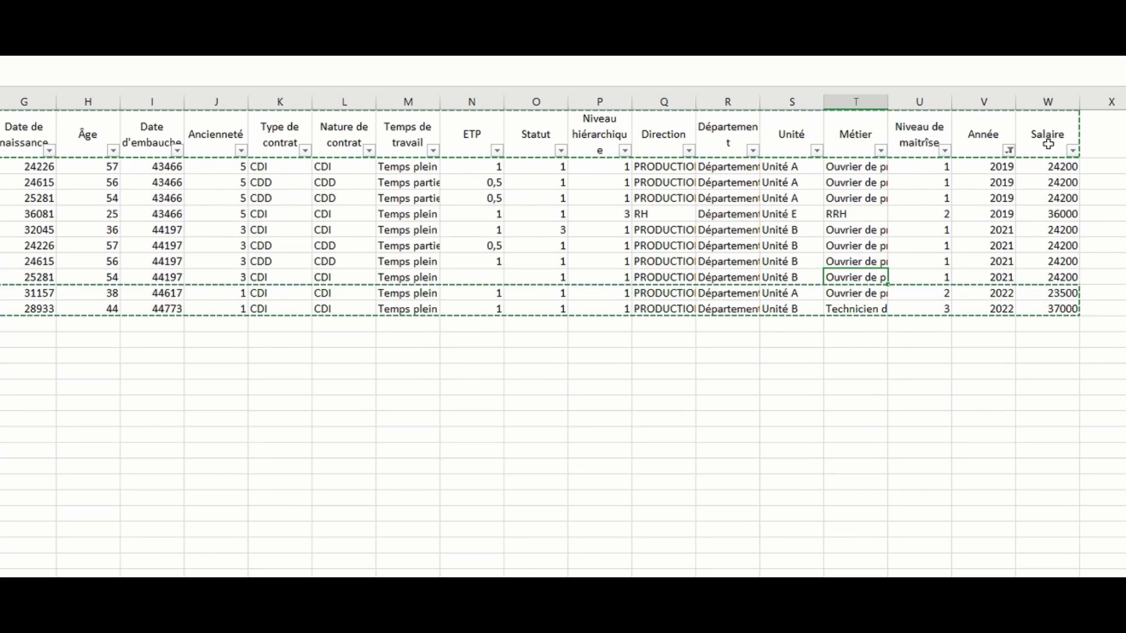
left_click(1009, 150)
left_click(881, 318)
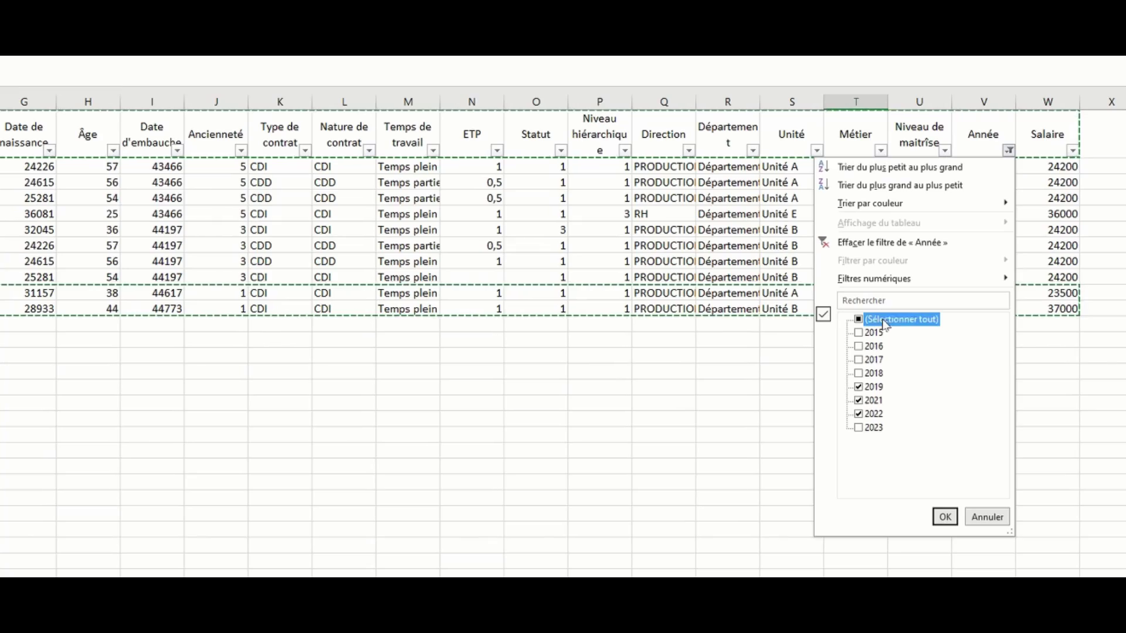
left_click(945, 516)
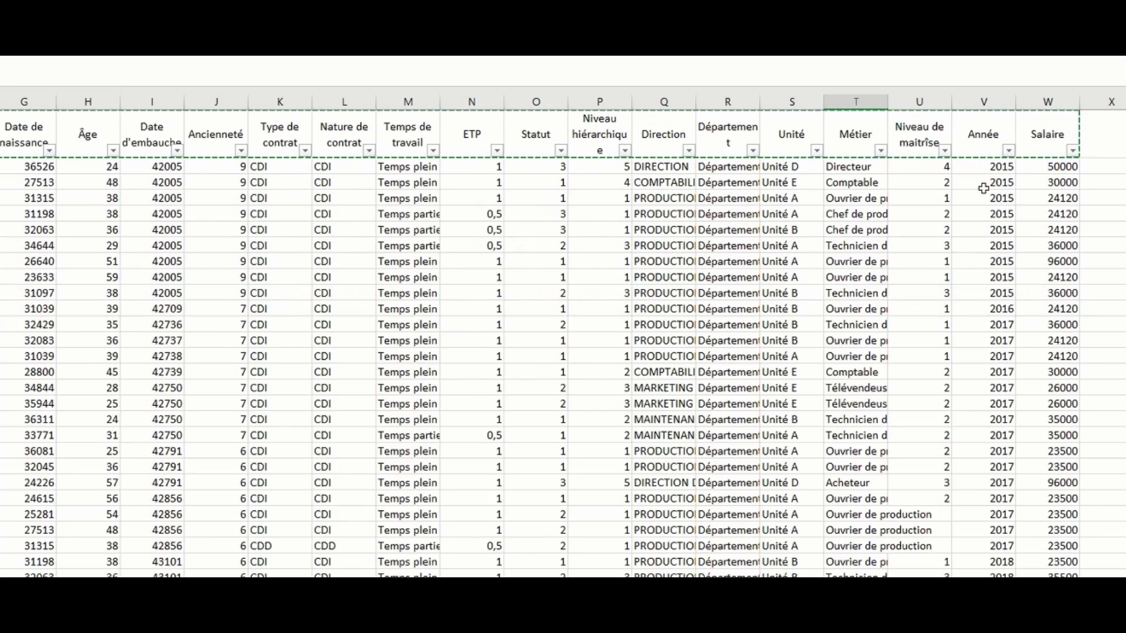
scroll(730, 384, "down", 6)
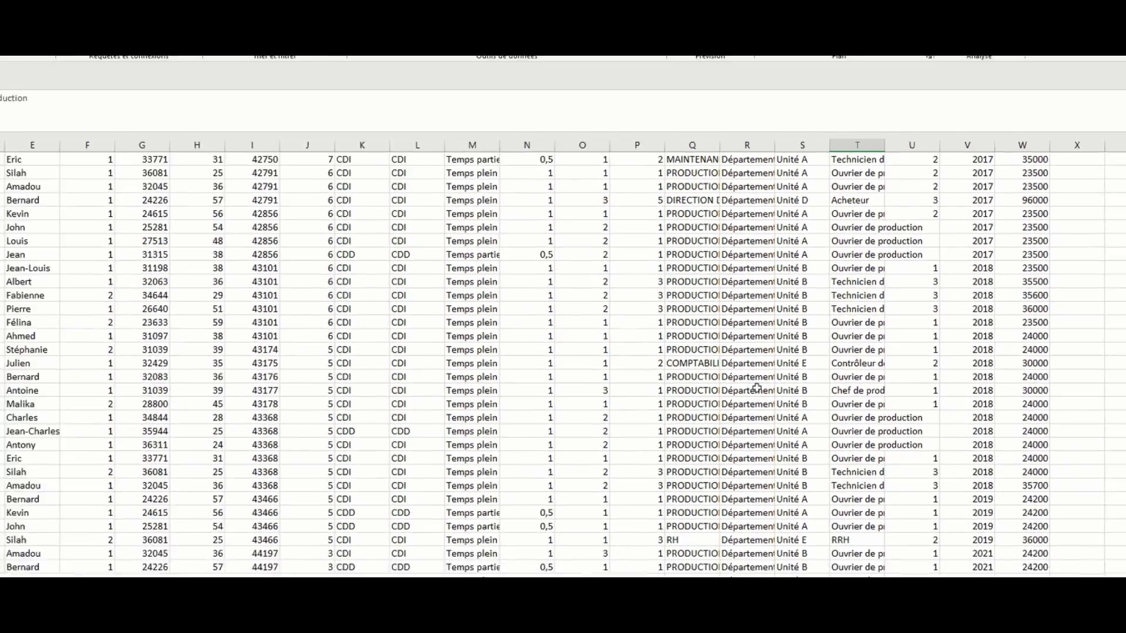
scroll(757, 387, "up", 6)
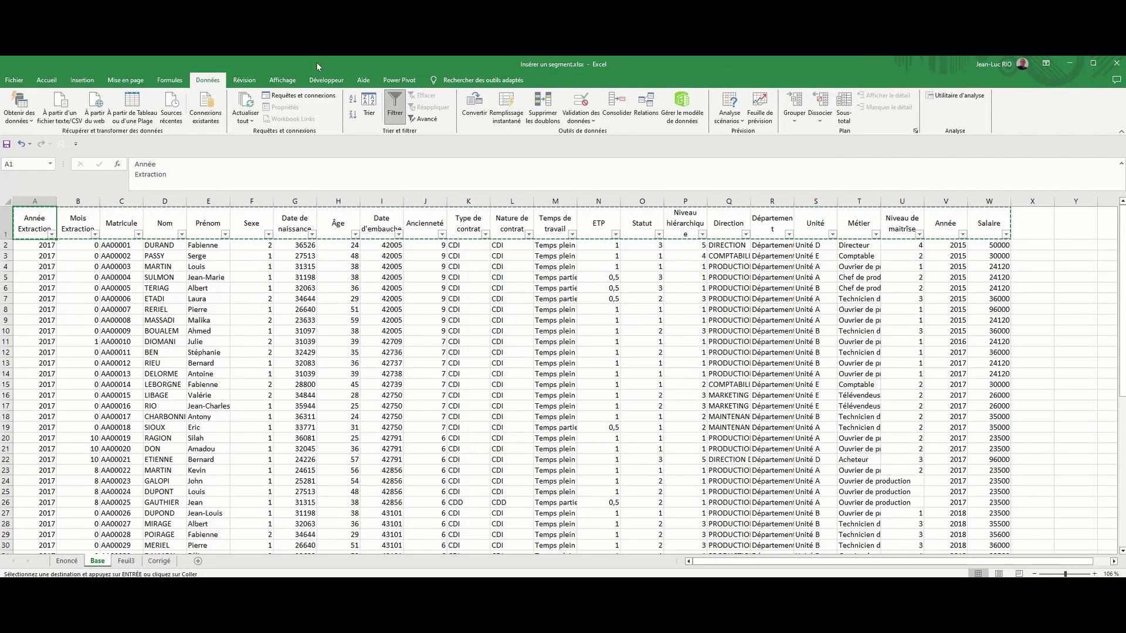
left_click(49, 80)
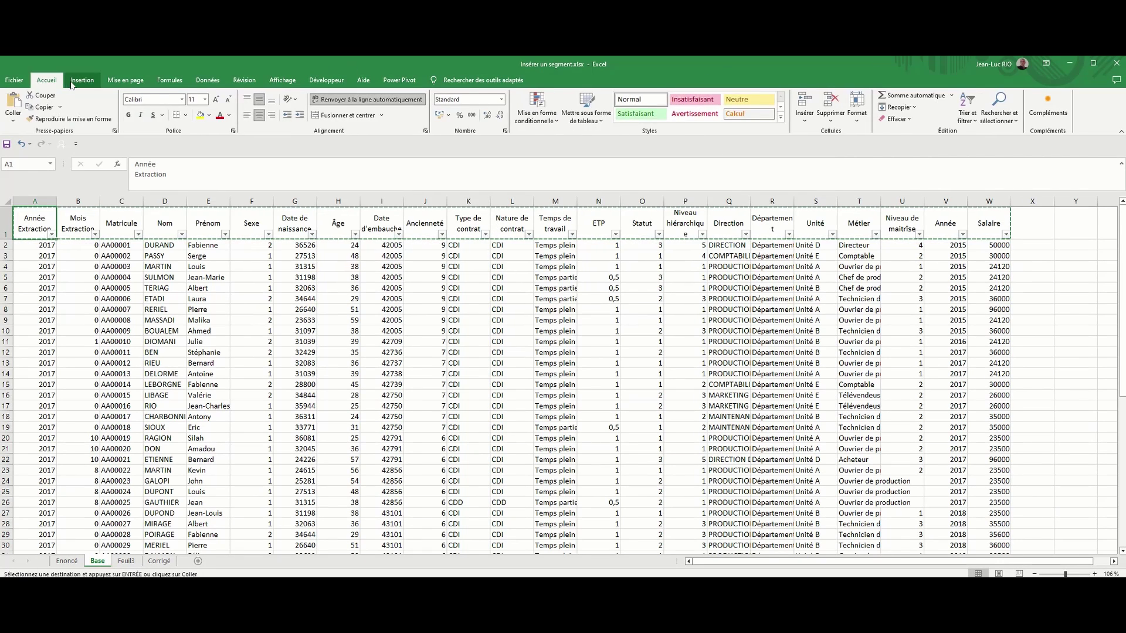
- Remove the AutoFilter from the header row of the employee database on the Base sheet
left_click(82, 80)
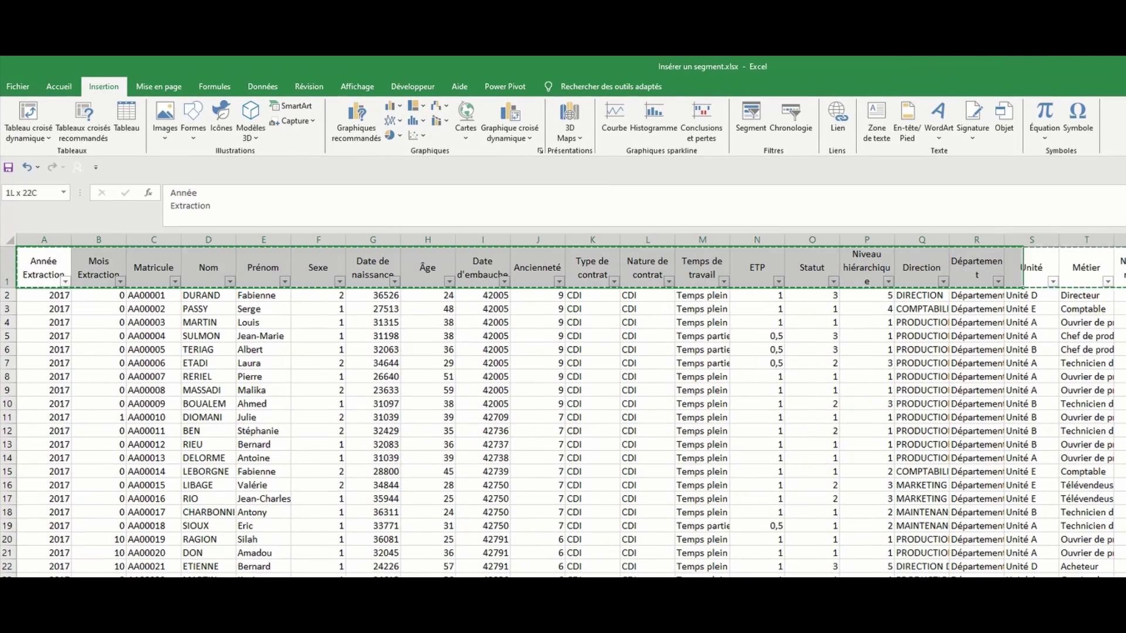
left_click(367, 86)
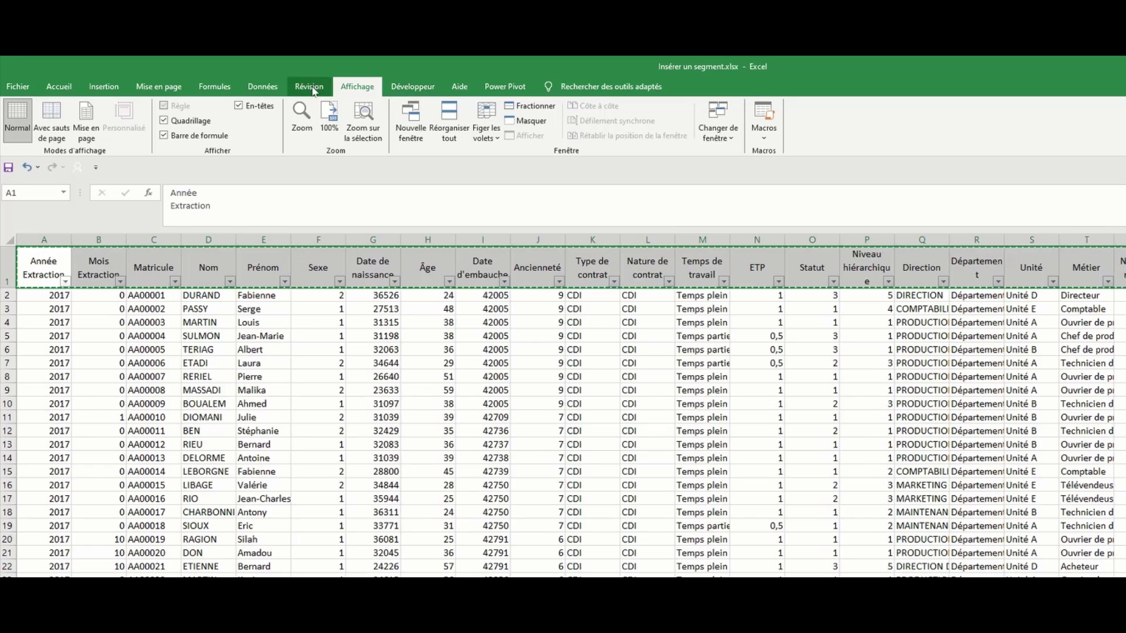
left_click(262, 86)
left_click(497, 124)
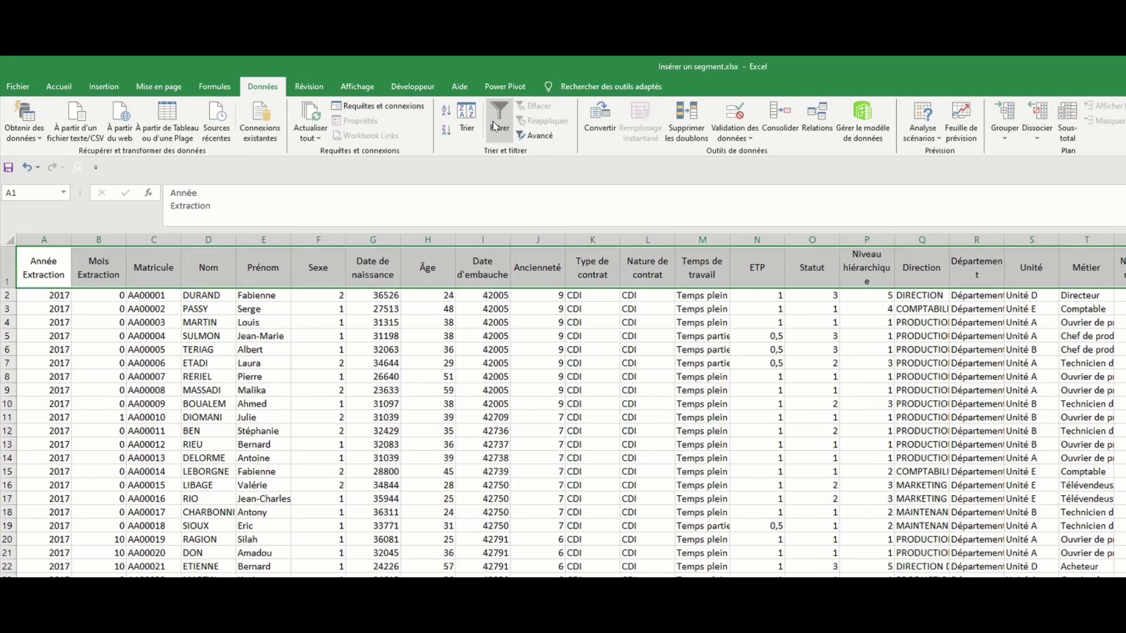
left_click(369, 336)
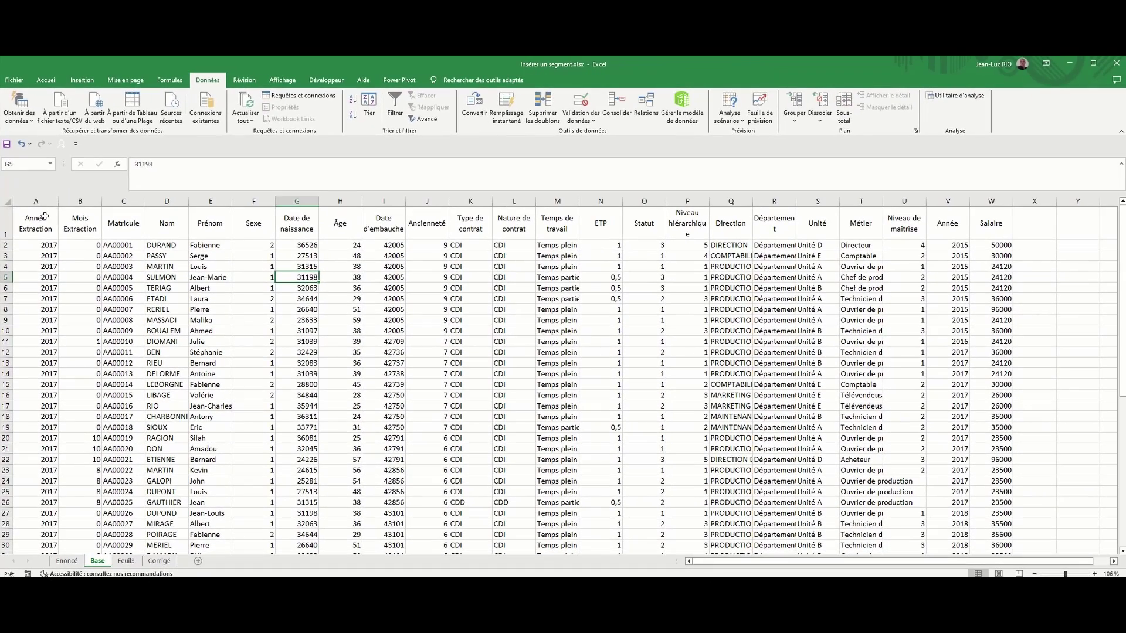
- Format the data range A1:W57 as a table with headers, using a light blue banded style
key("ctrl+Home")
left_click(46, 79)
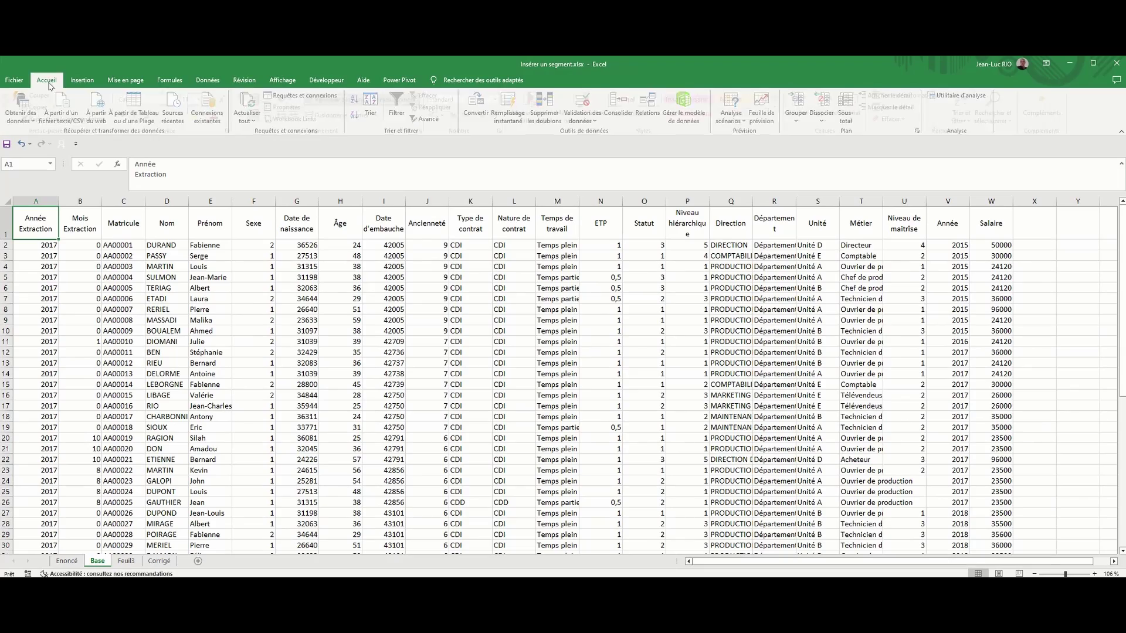
left_click(598, 121)
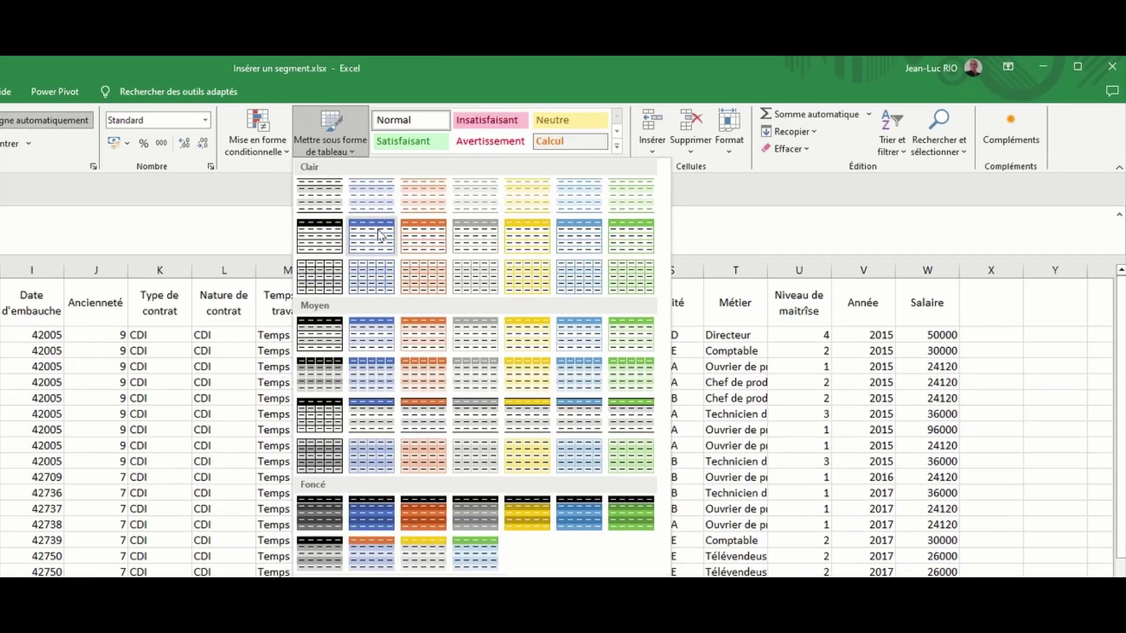
left_click(612, 148)
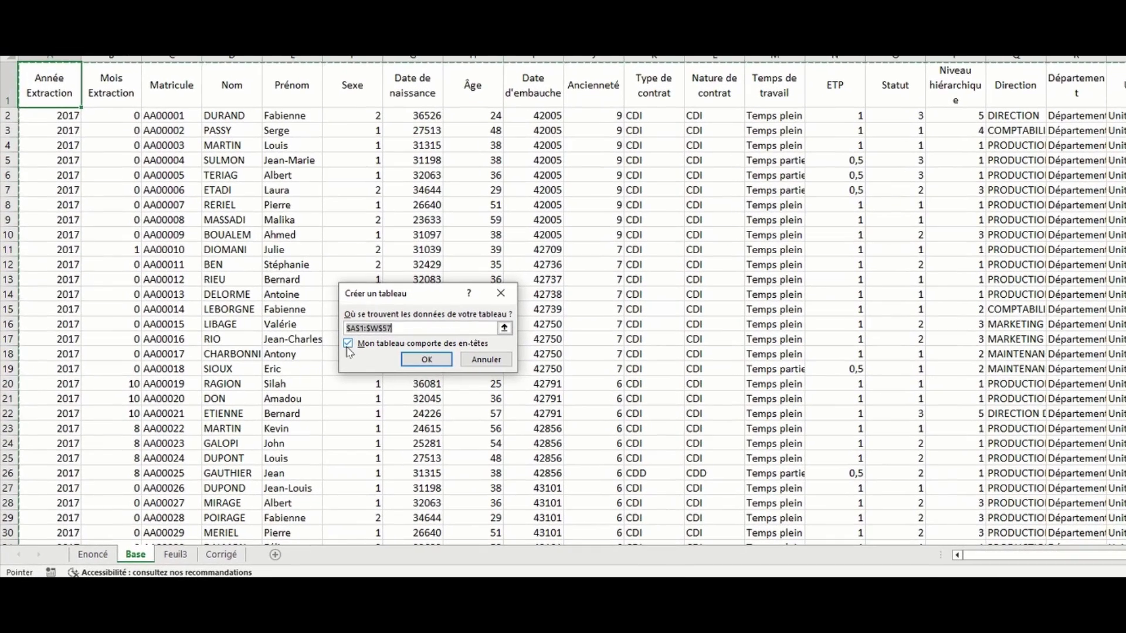
left_click(347, 346)
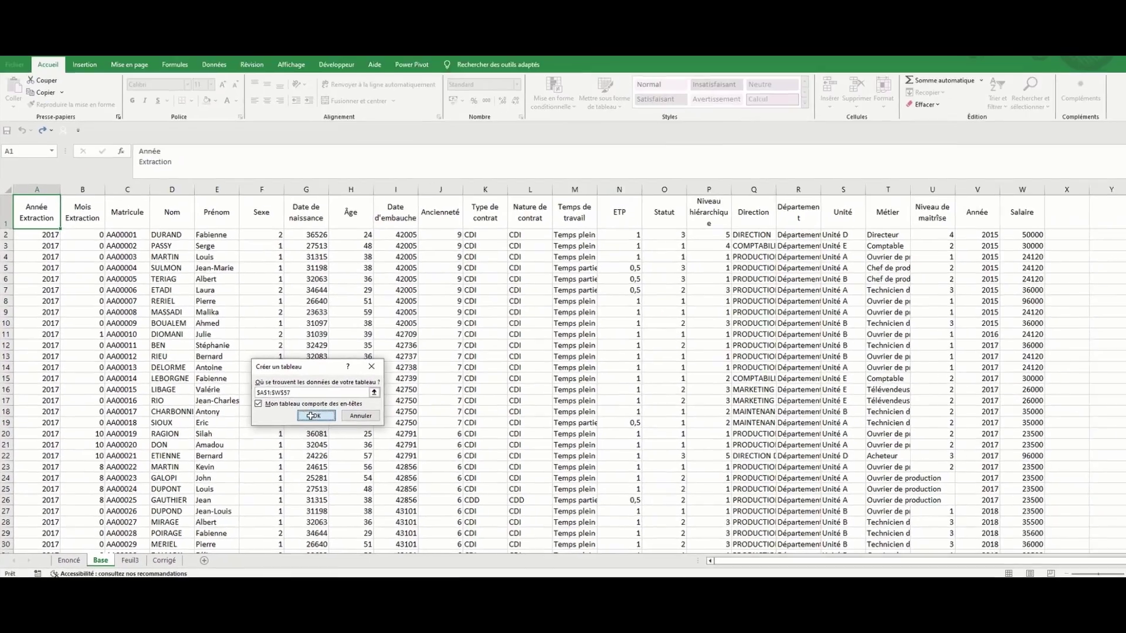
left_click(425, 360)
left_click(64, 308)
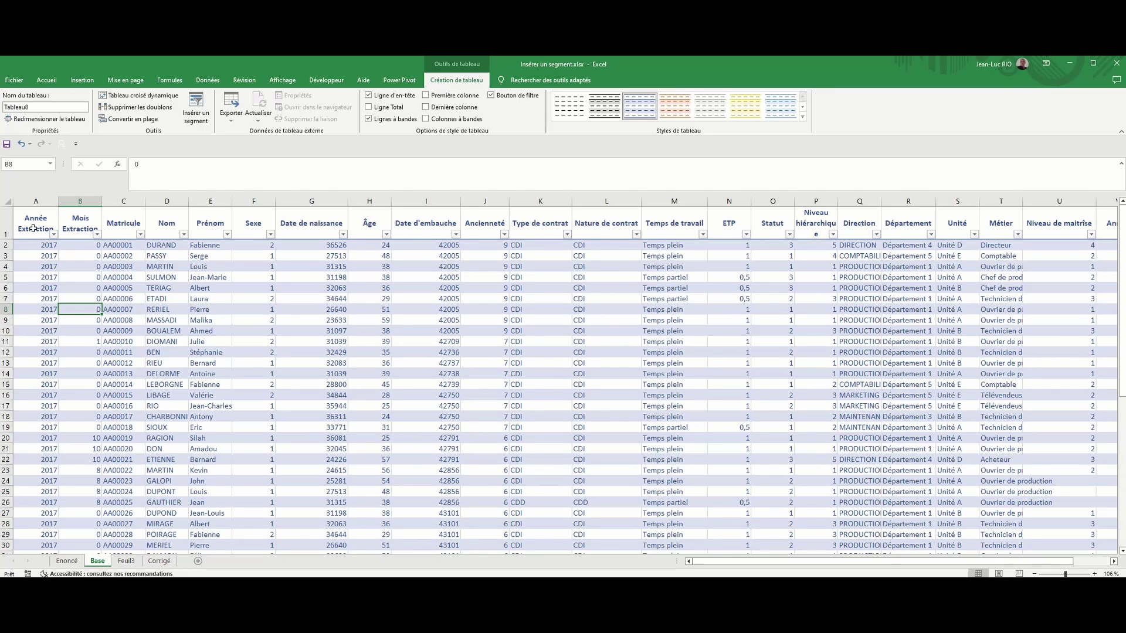
- Select the whole employee table with its headers and create a pivot table from it on a new worksheet
left_click_drag(34, 228, 1038, 396)
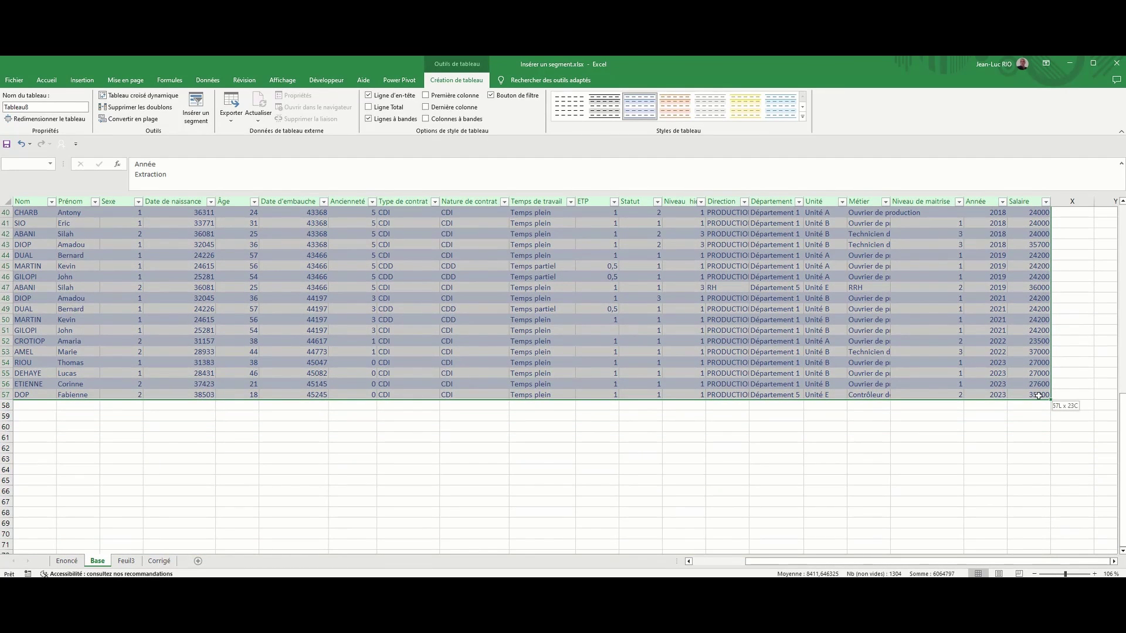
left_click_drag(1038, 395, 1039, 397)
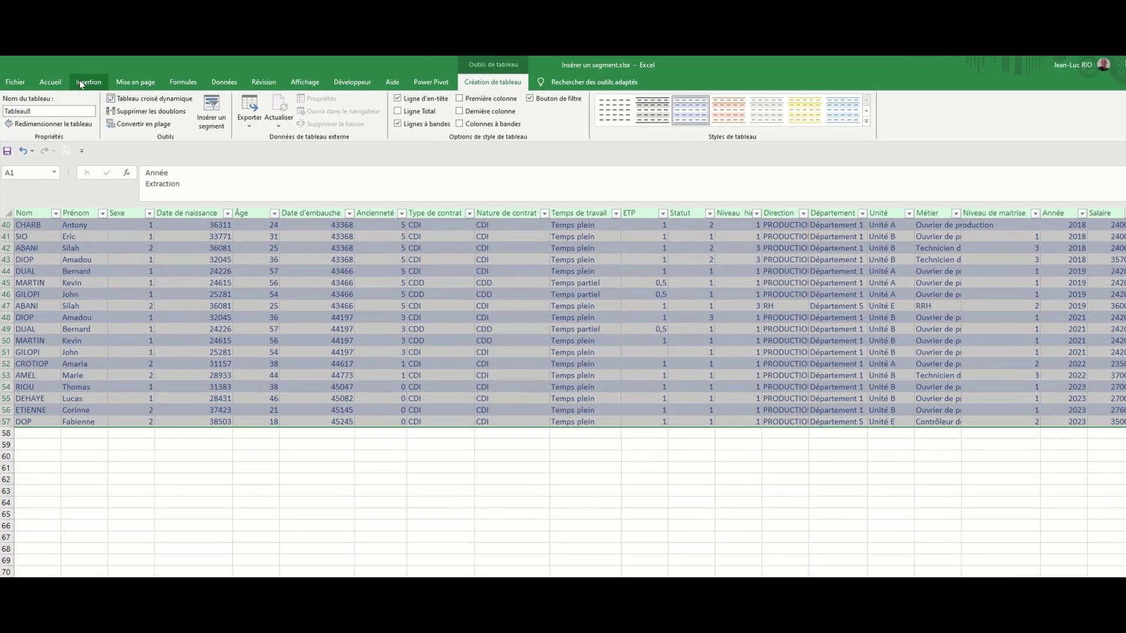
left_click(82, 80)
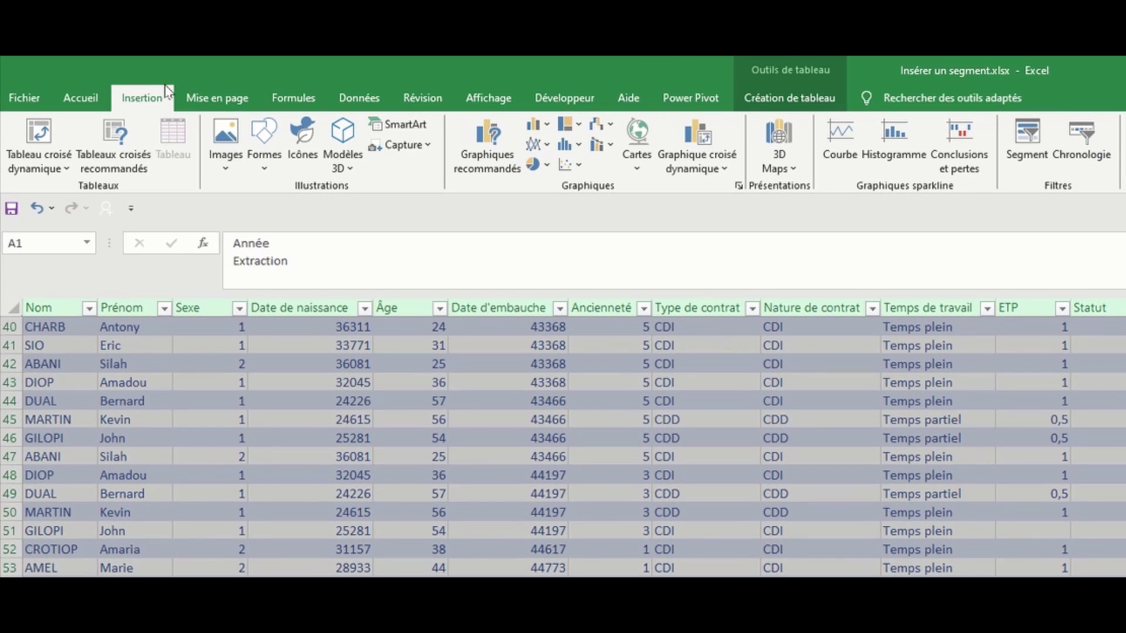
left_click(47, 139)
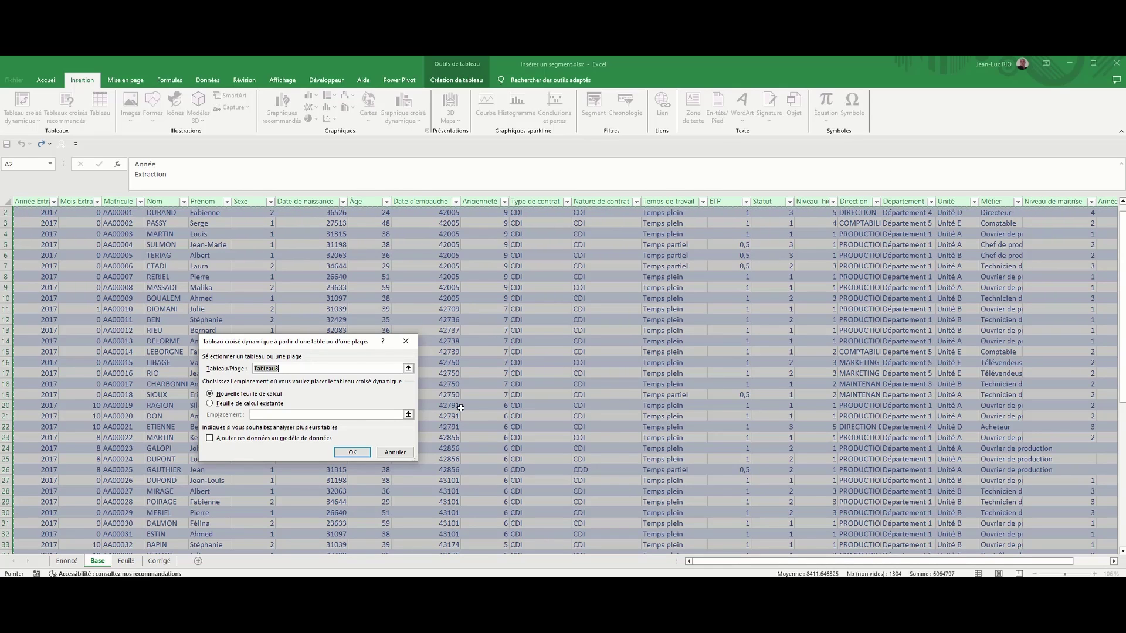
left_click(352, 452)
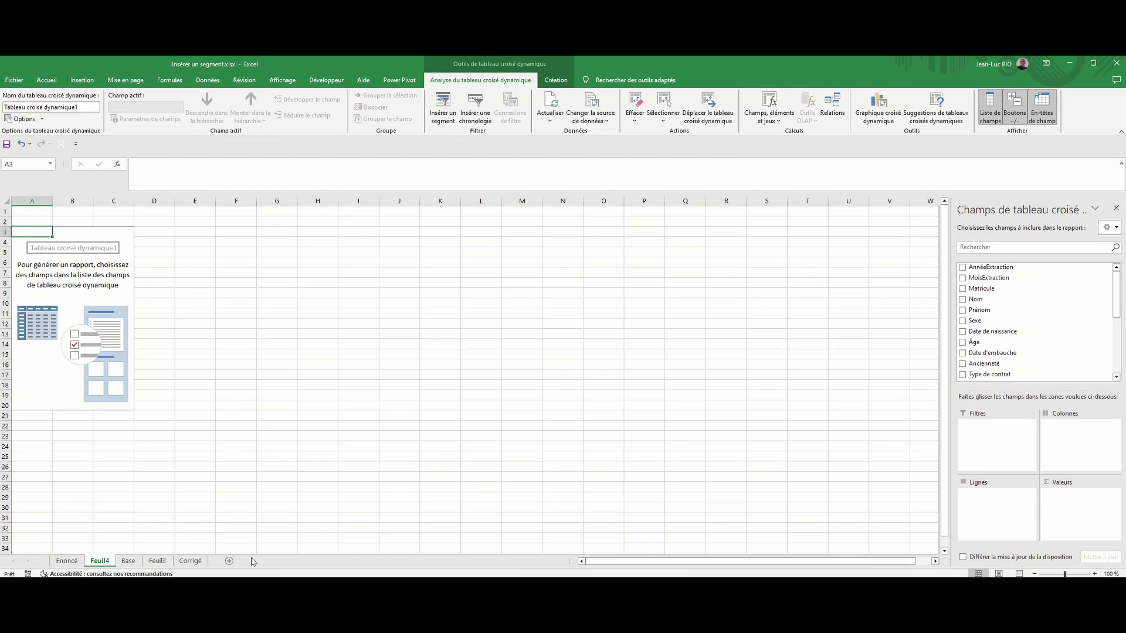
- Rename the new pivot table sheet as TCD
double_click(101, 562)
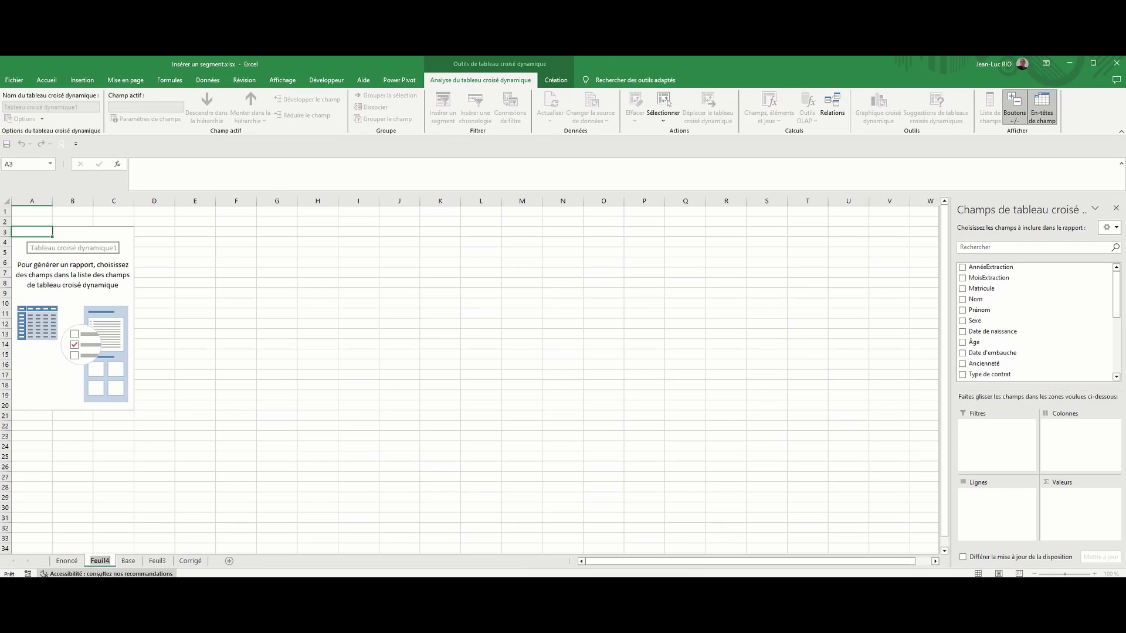
type("TDC")
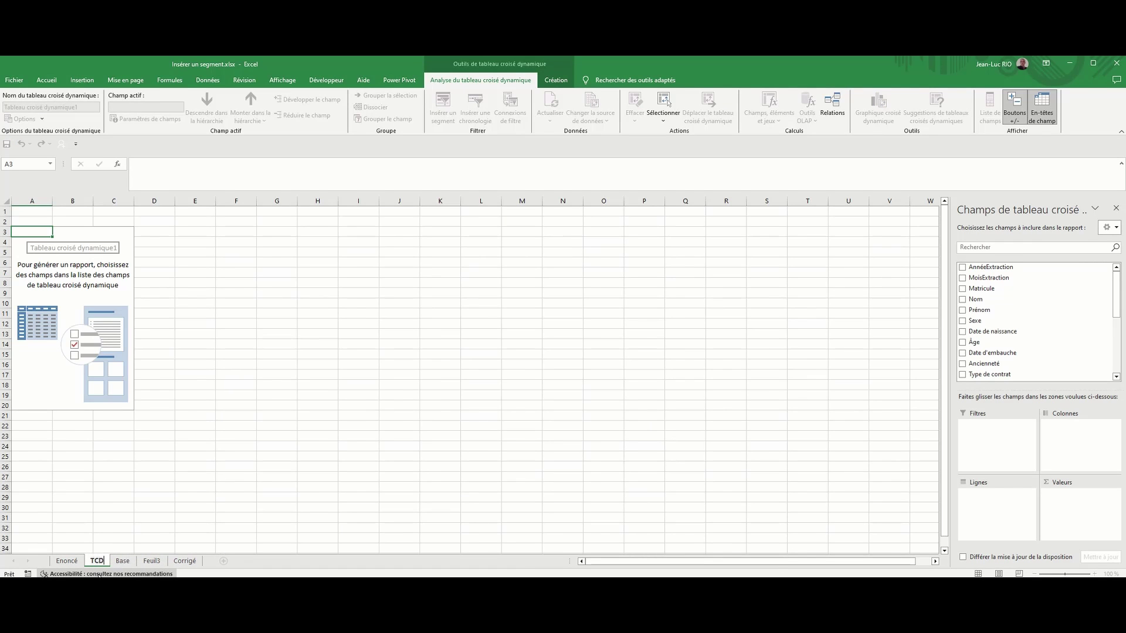
key("Return")
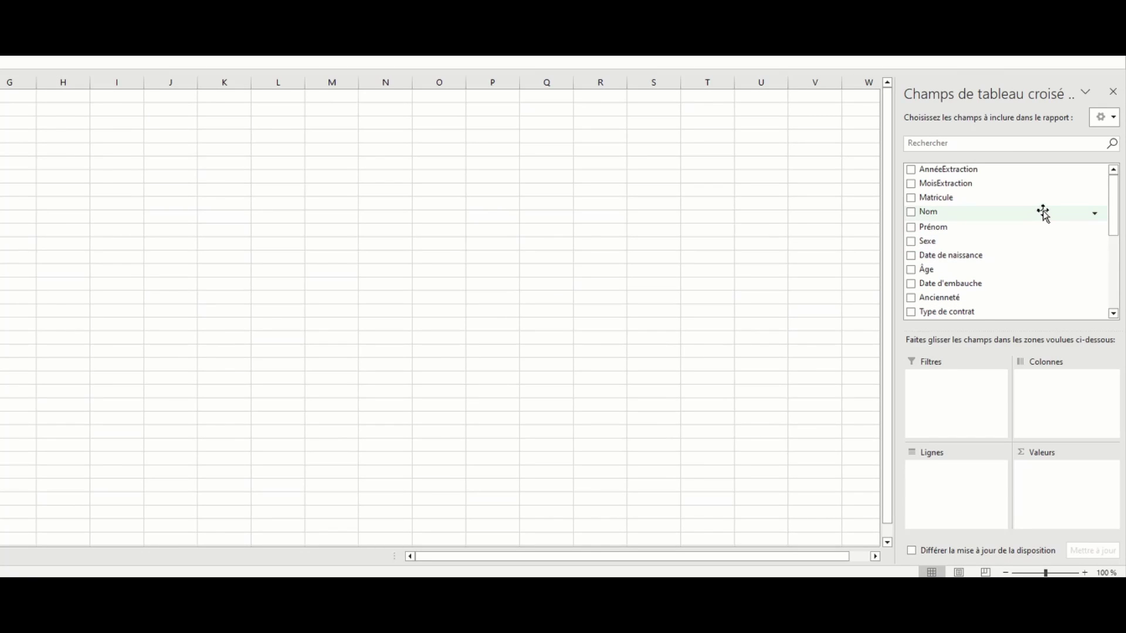
- Add the Année field to the pivot table as a report filter
scroll(1043, 220, "down", 3)
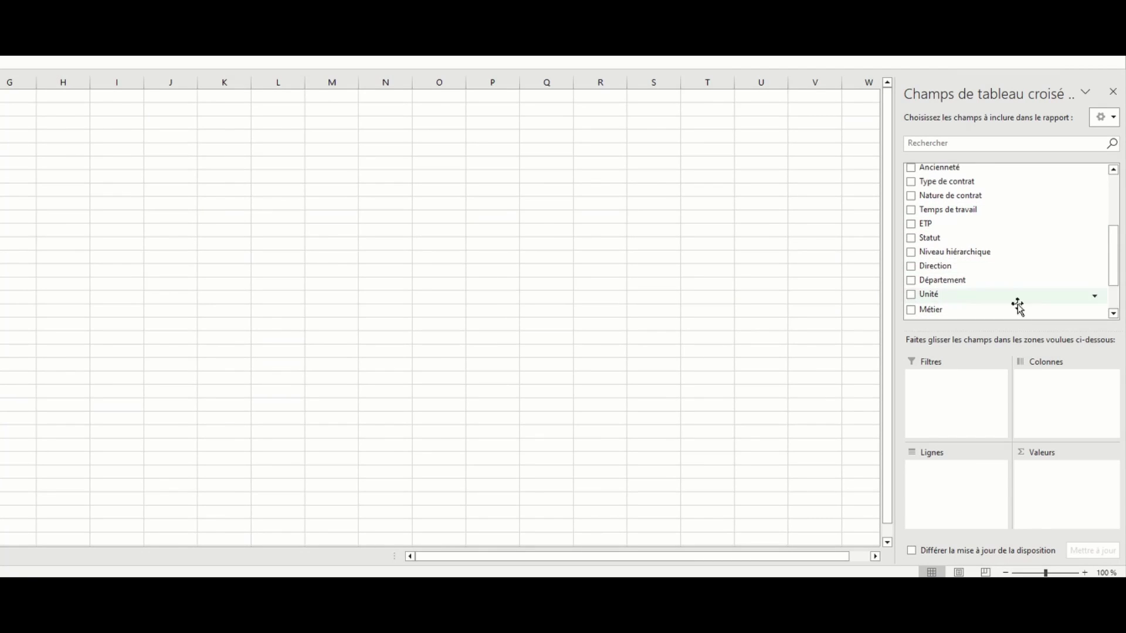
scroll(1020, 282, "down", 2)
left_click_drag(931, 282, 956, 416)
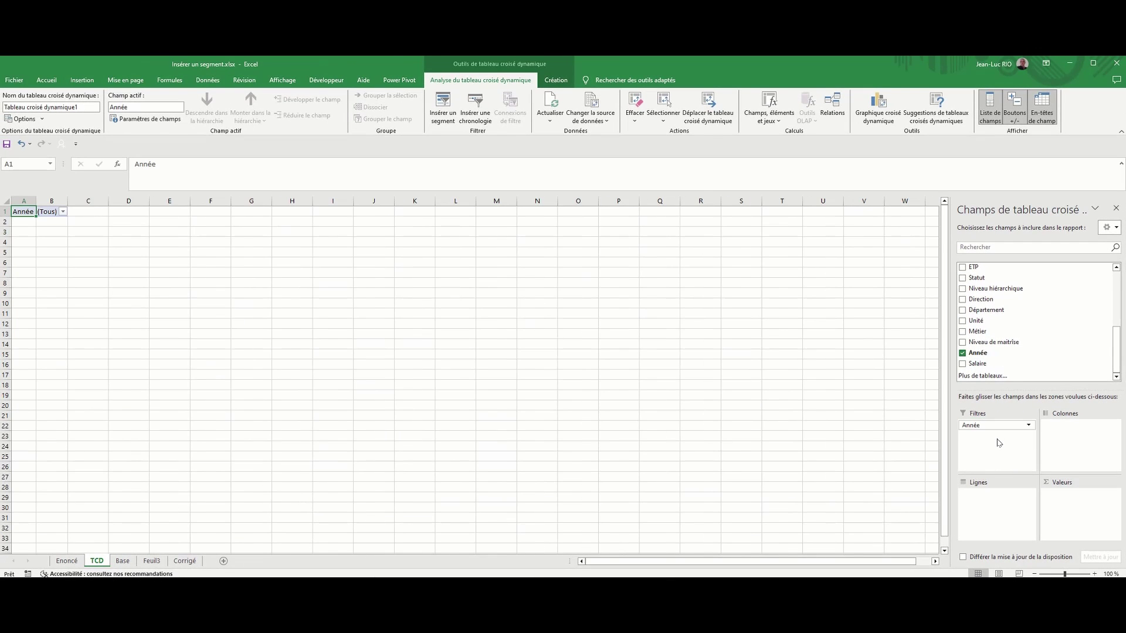
- Add Nature de contrat as the pivot table's row field, with Métier nested beneath it
scroll(1044, 299, "up", 3)
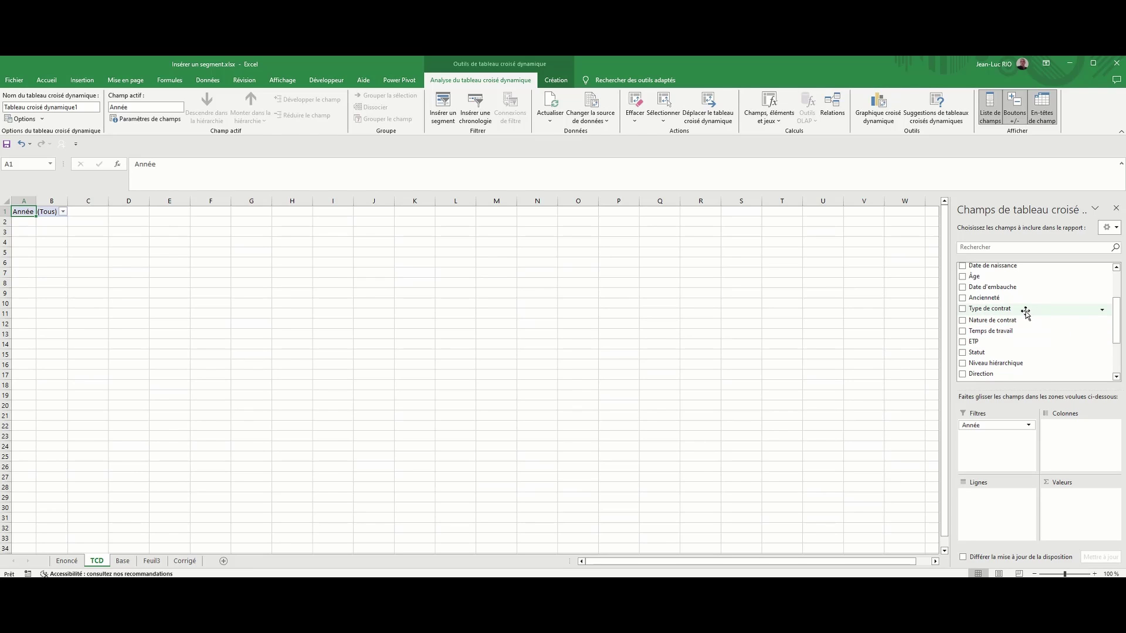
left_click_drag(1005, 320, 1008, 500)
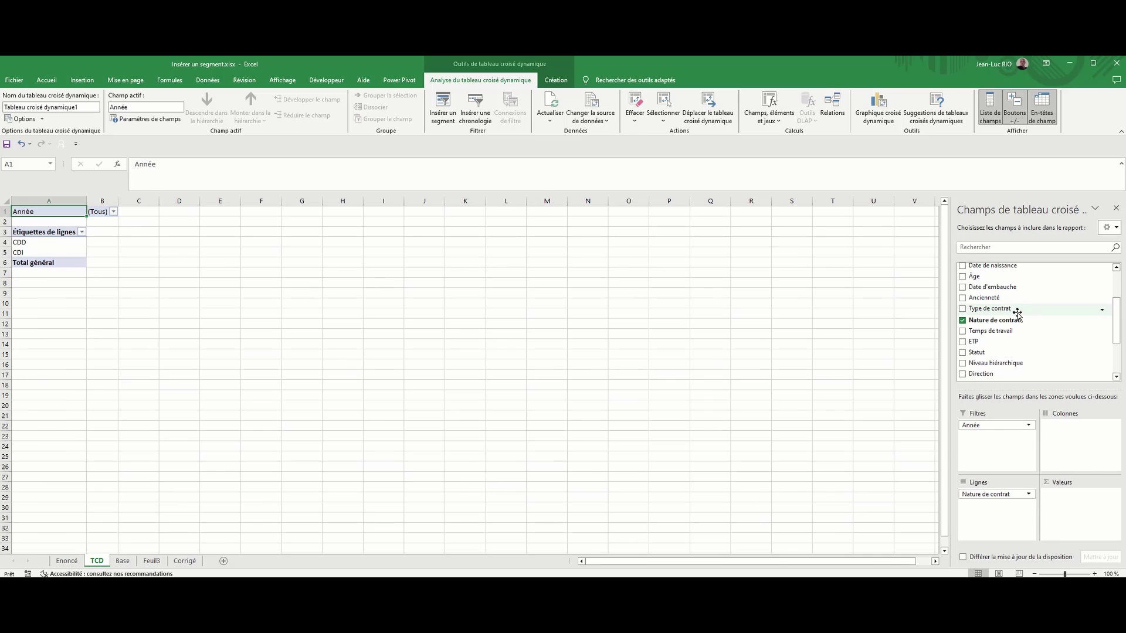
scroll(1021, 337, "down", 3)
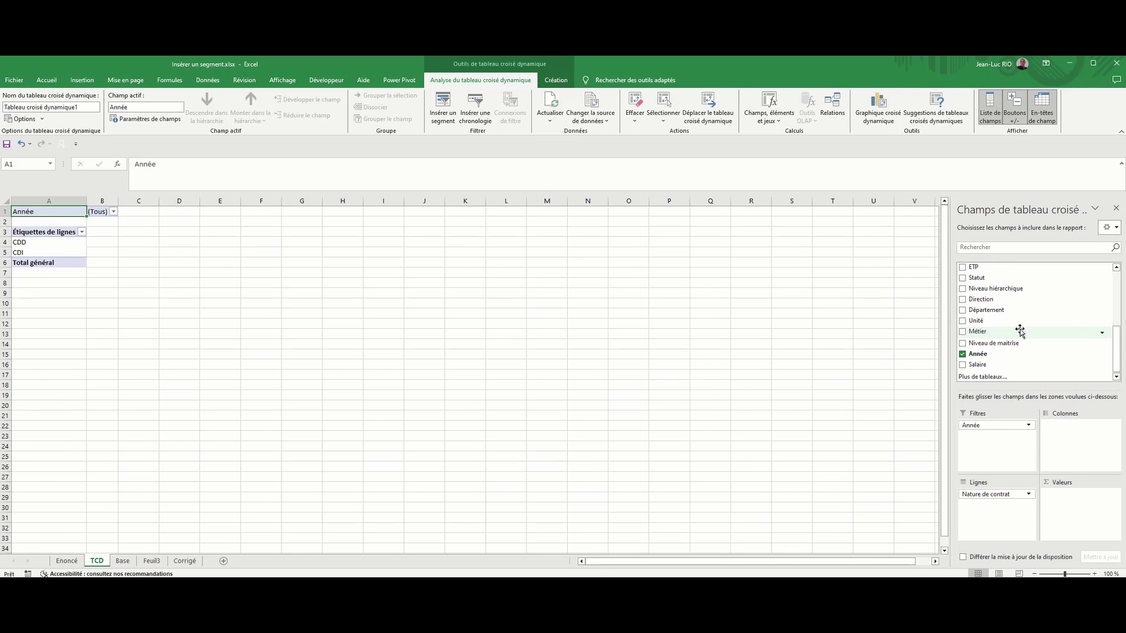
left_click_drag(1010, 332, 1008, 521)
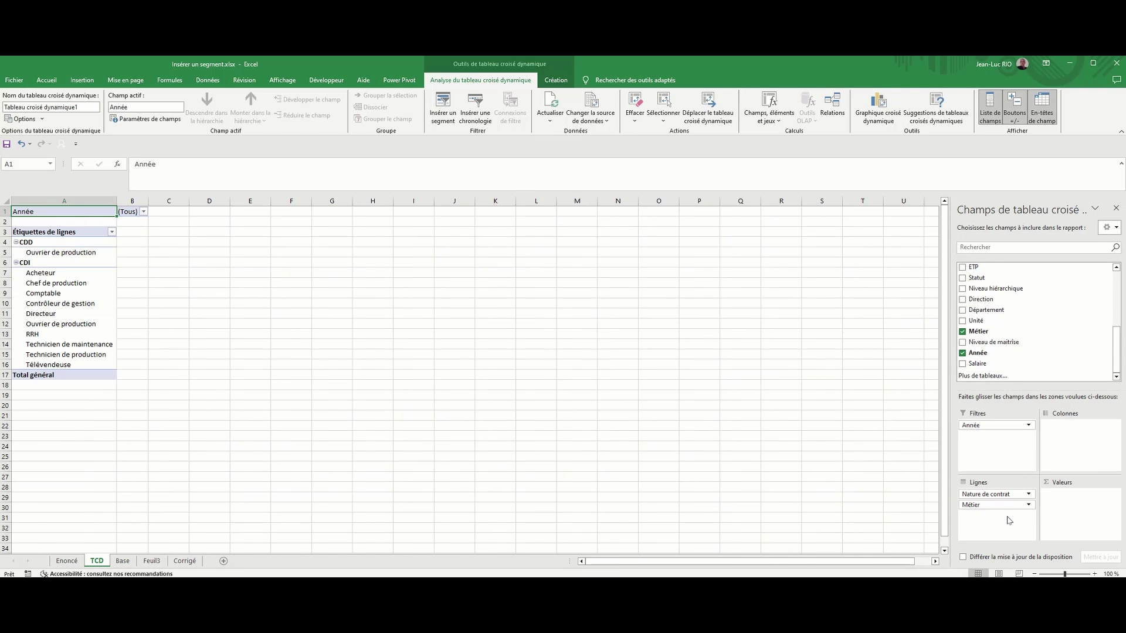
- Add Sexe as the pivot table's column field and count the Nom field as its values
left_click(60, 255)
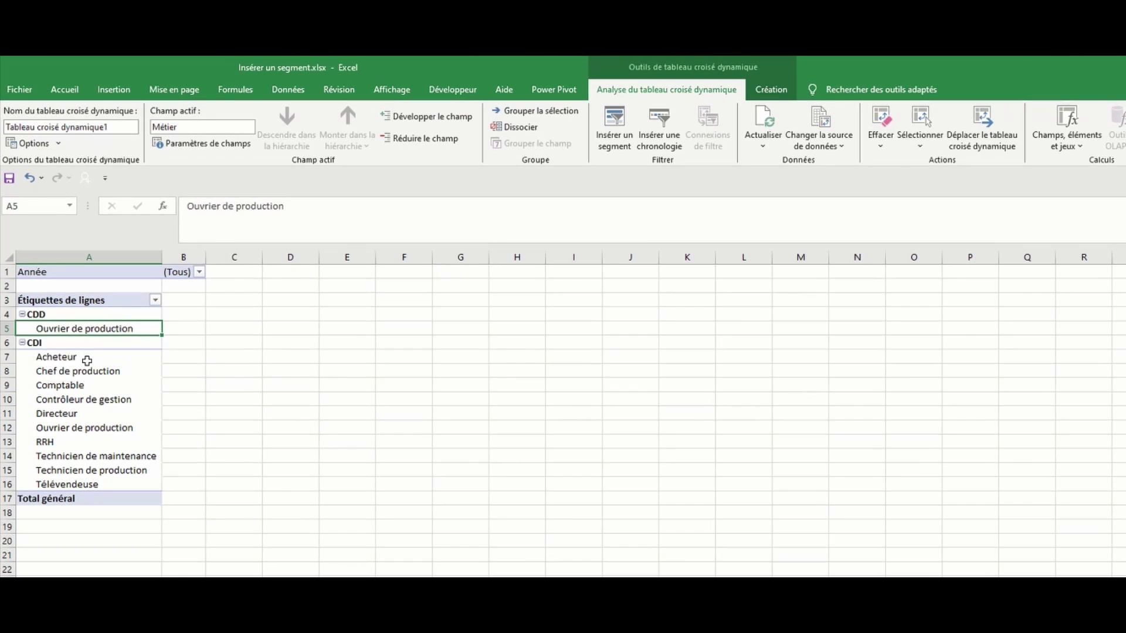
left_click(49, 270)
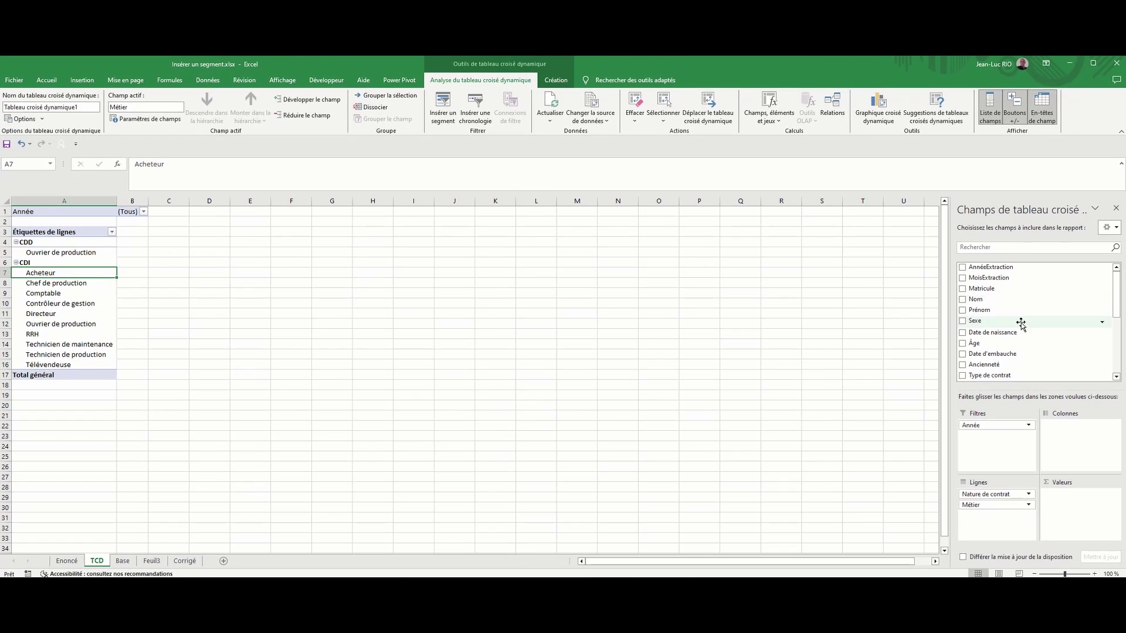
left_click_drag(979, 324, 1078, 437)
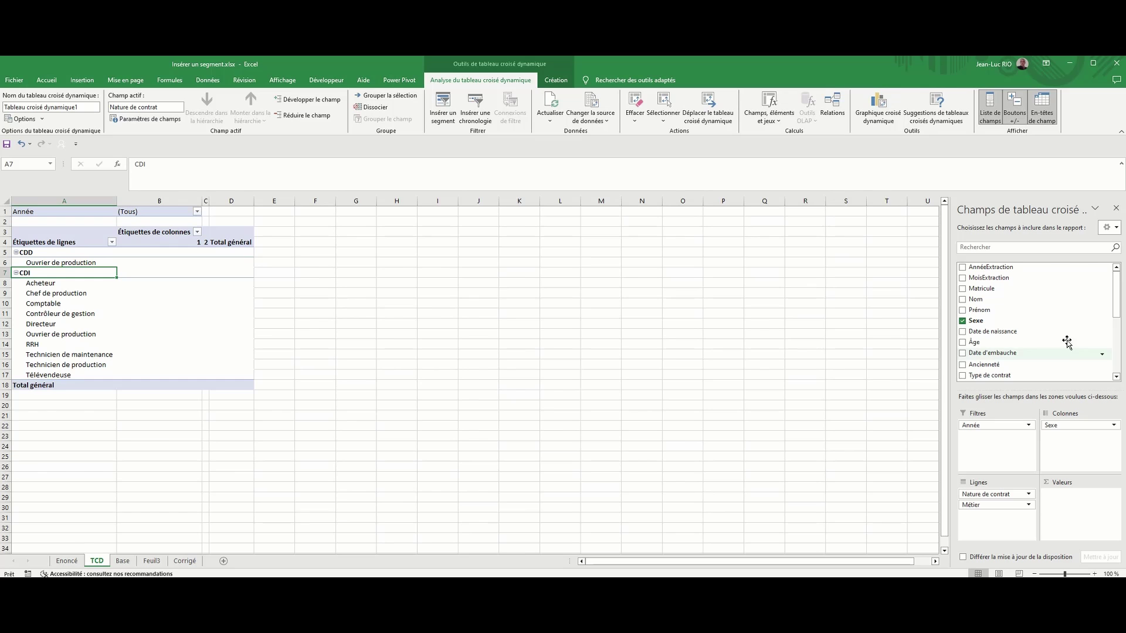
left_click_drag(1003, 302, 1083, 505)
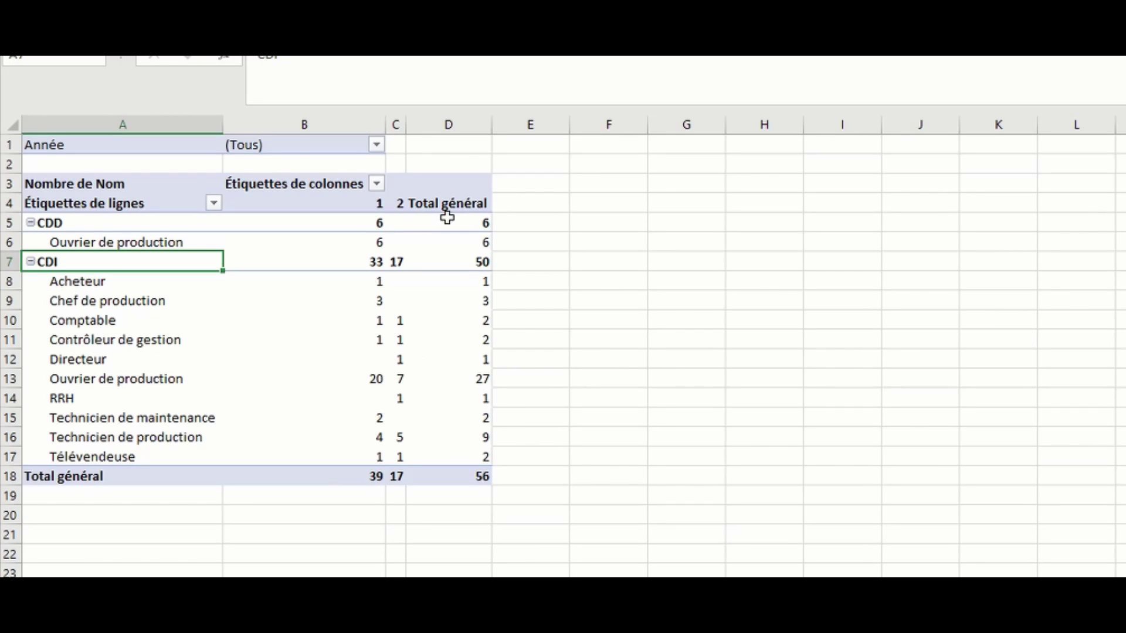
- Enable multiple selection in the pivot table's Année filter and keep only 2018, 2021 and 2022
left_click(377, 145)
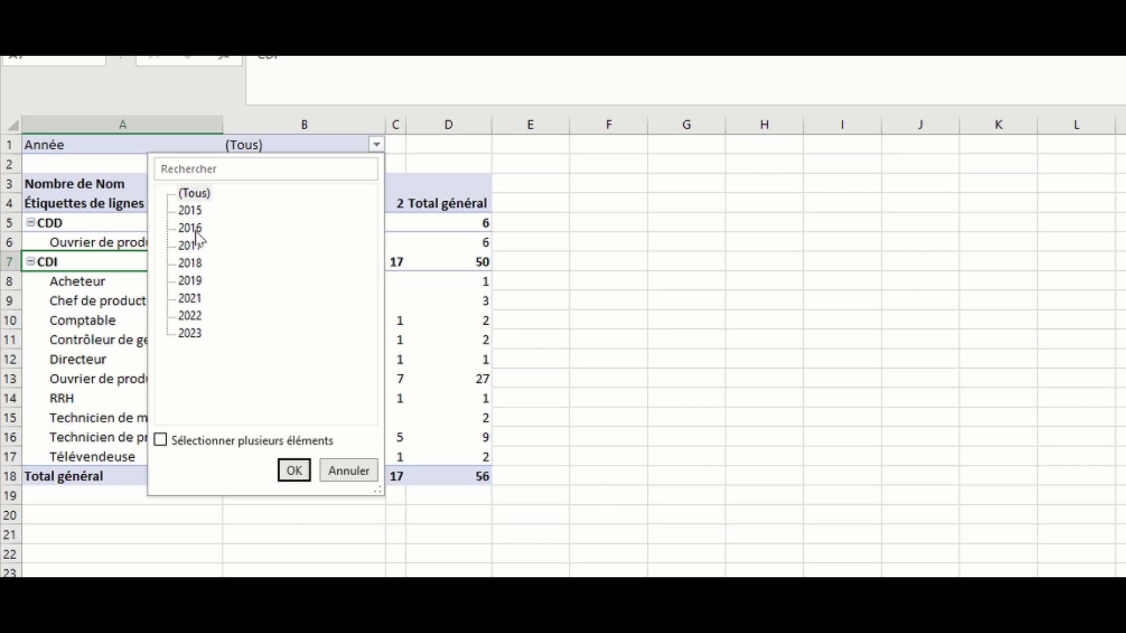
left_click(160, 441)
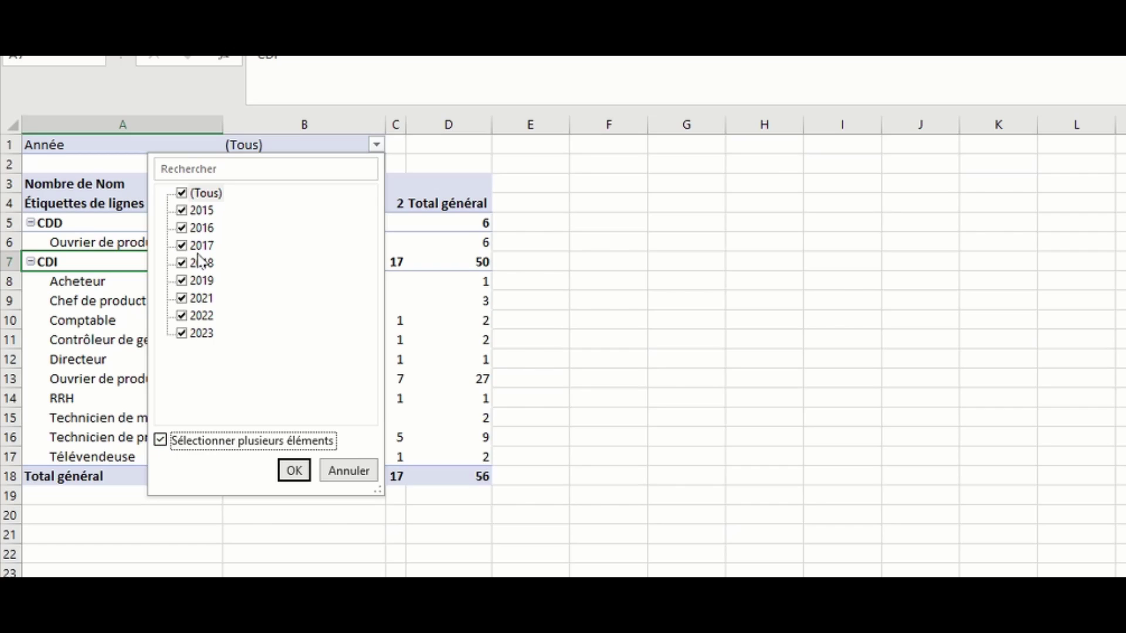
left_click(205, 194)
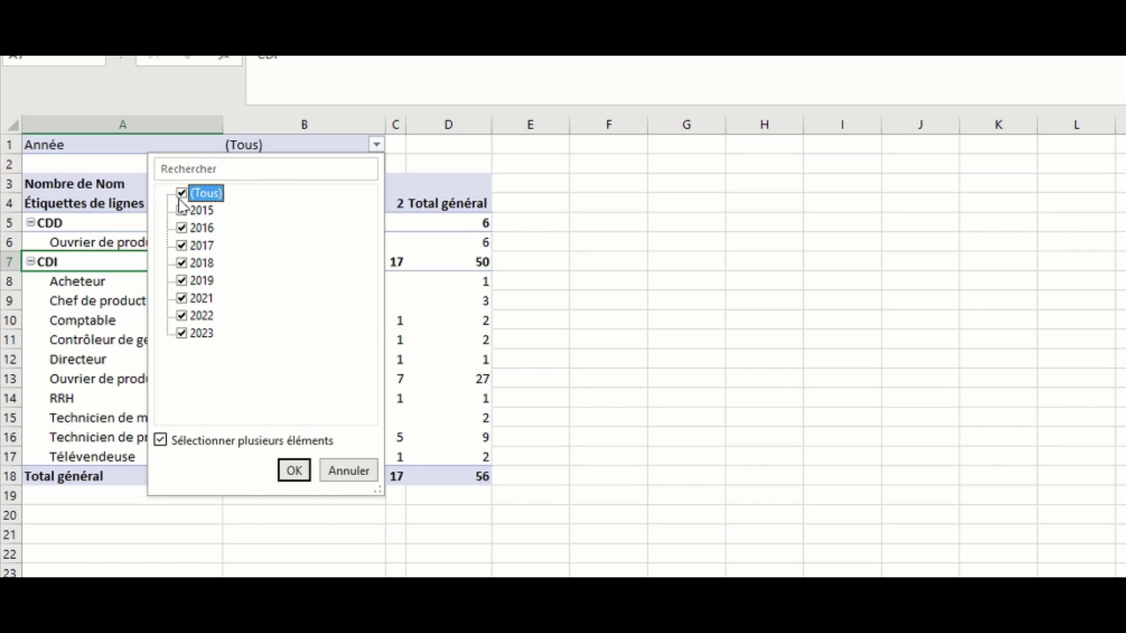
left_click(182, 195)
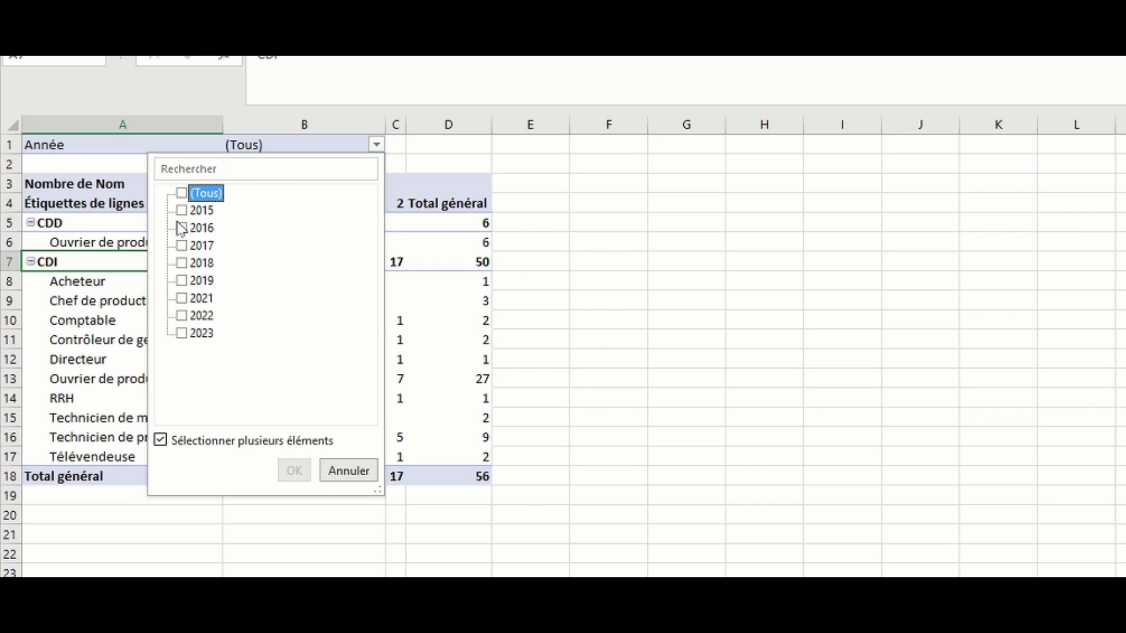
left_click(181, 263)
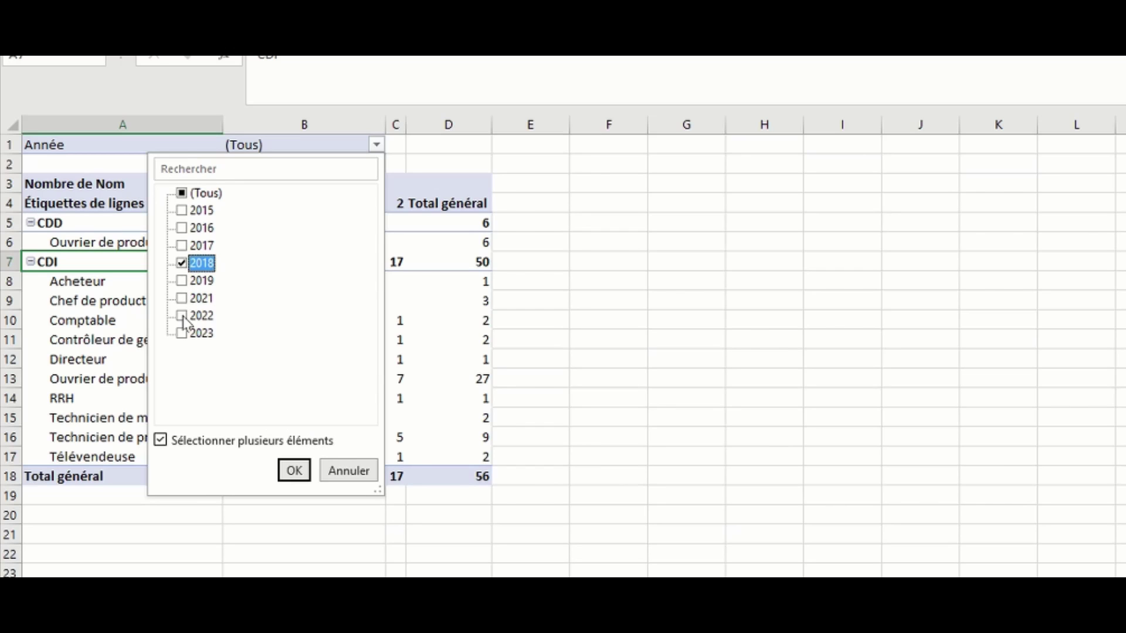
left_click(182, 316)
left_click(182, 298)
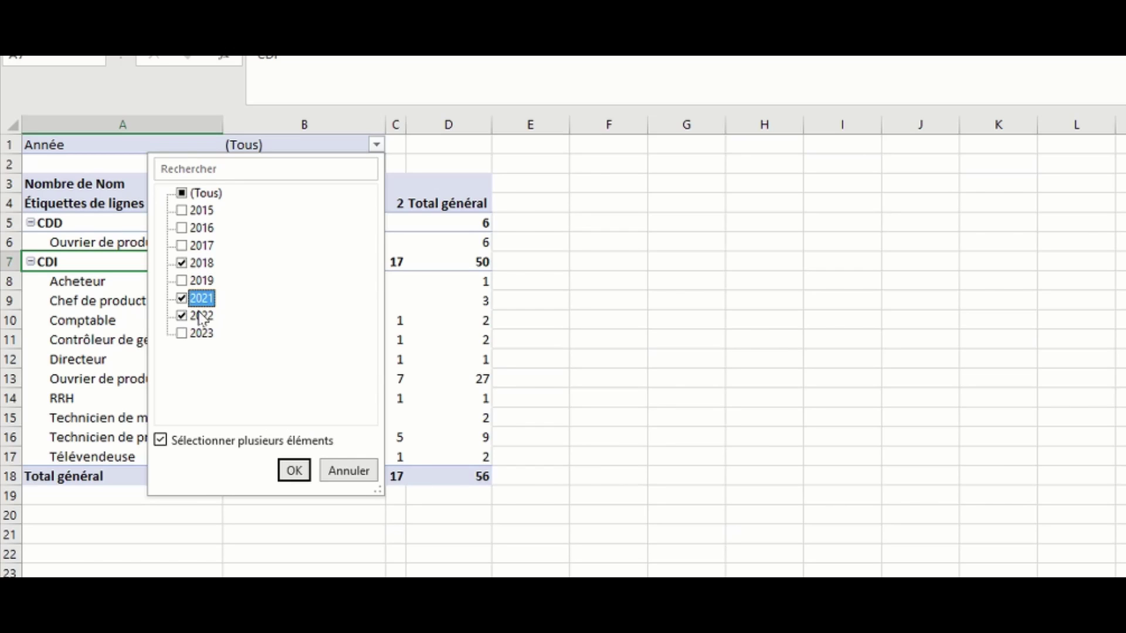
left_click(297, 478)
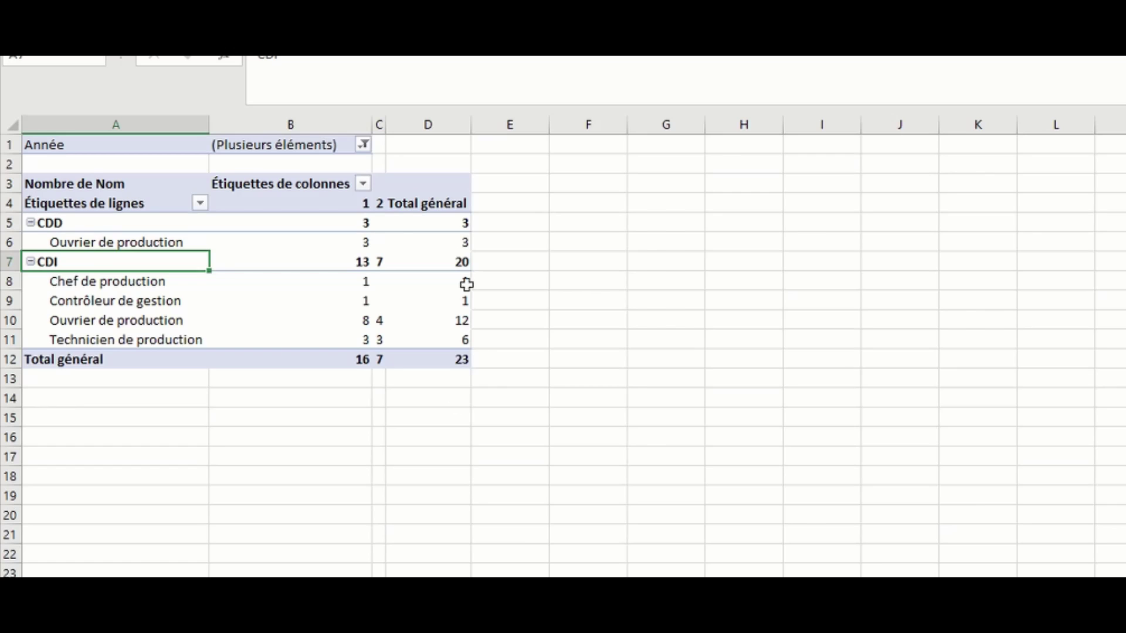
- Reset the pivot table's Année filter to include all years
left_click(364, 145)
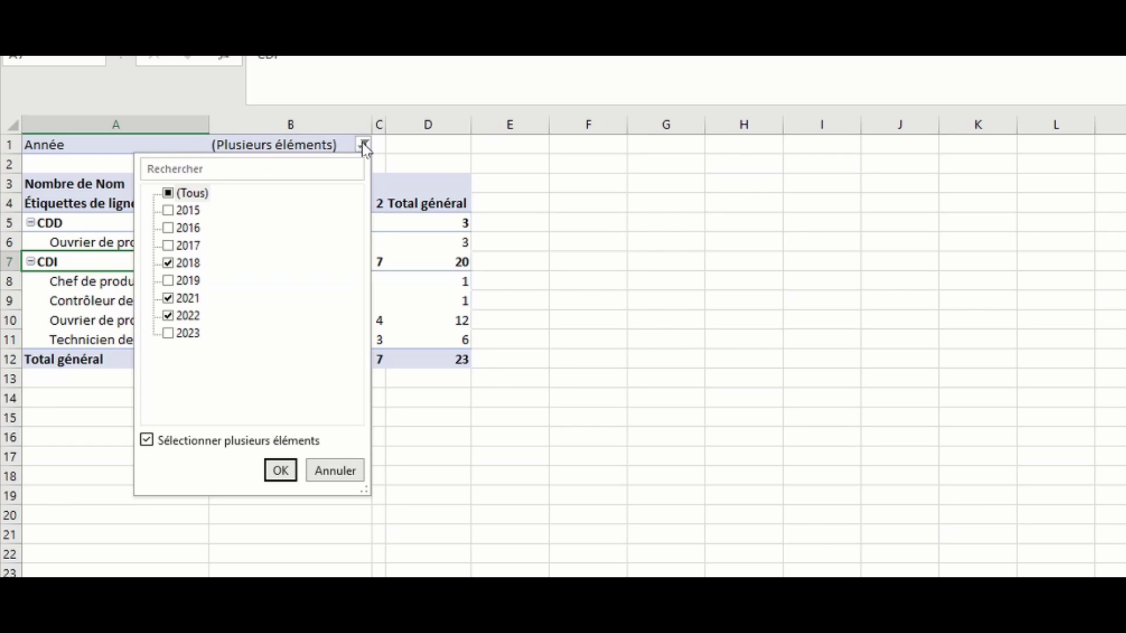
left_click(190, 195)
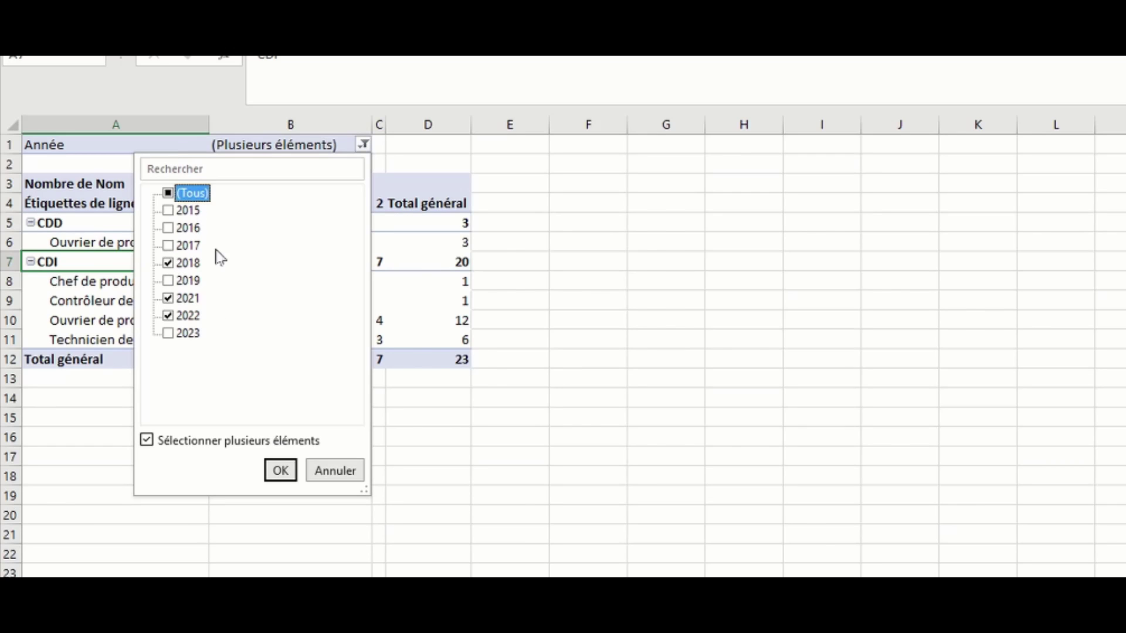
left_click(171, 193)
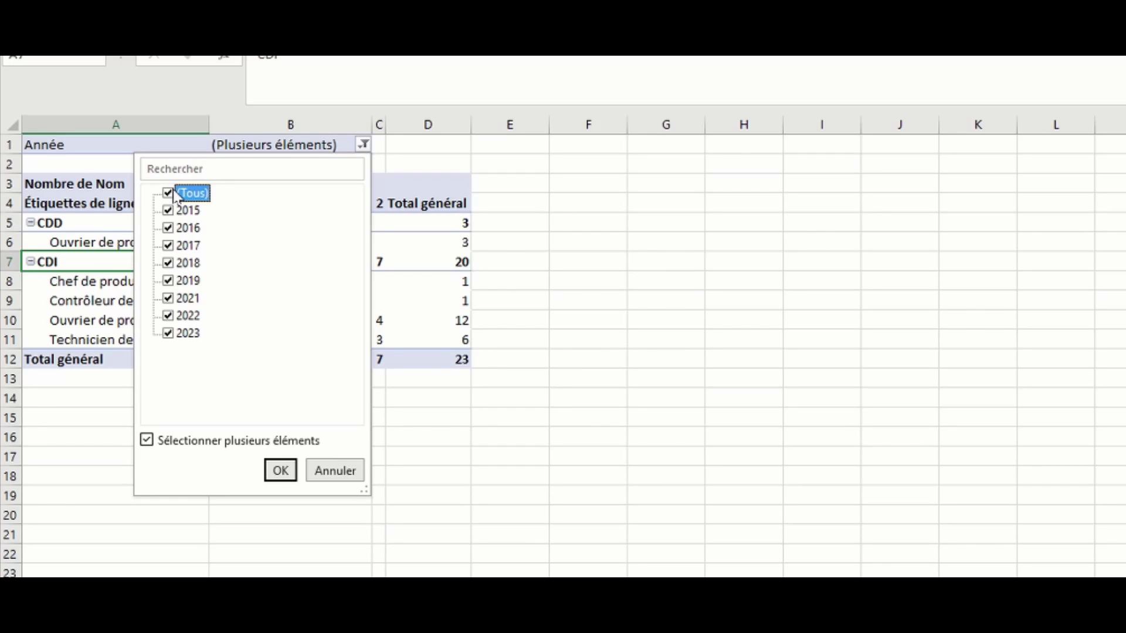
left_click(282, 471)
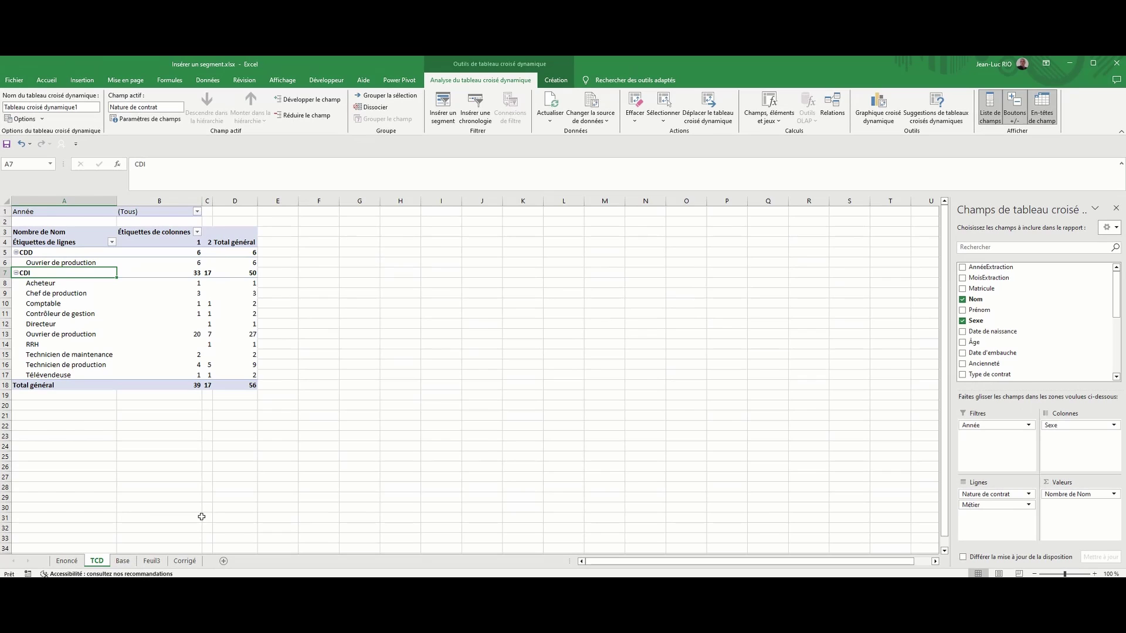
left_click(58, 285)
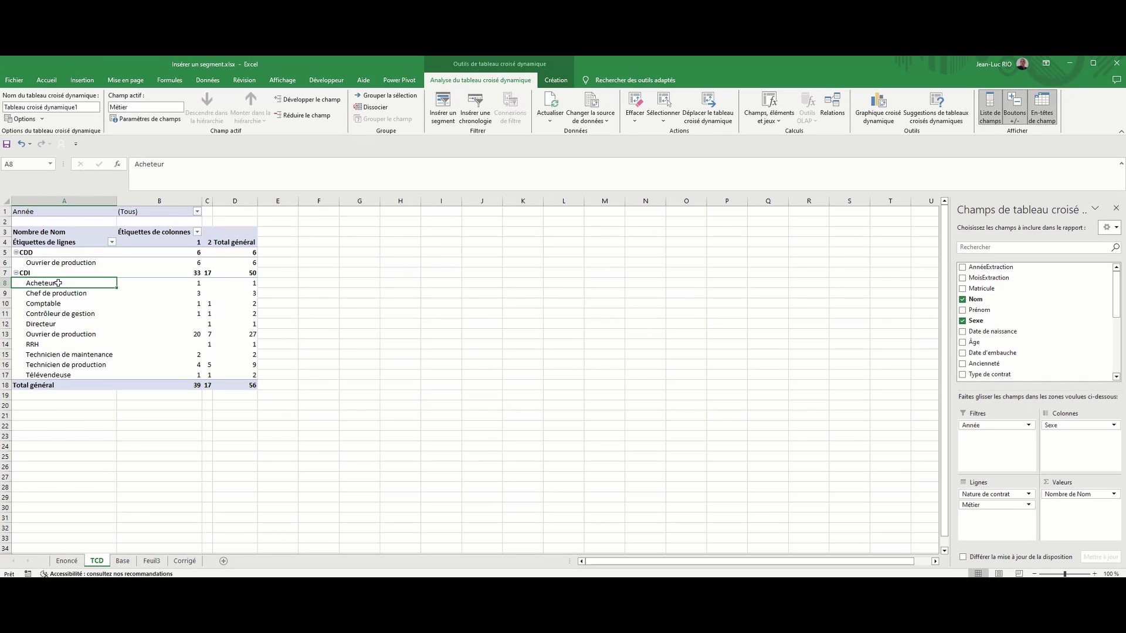
double_click(60, 285)
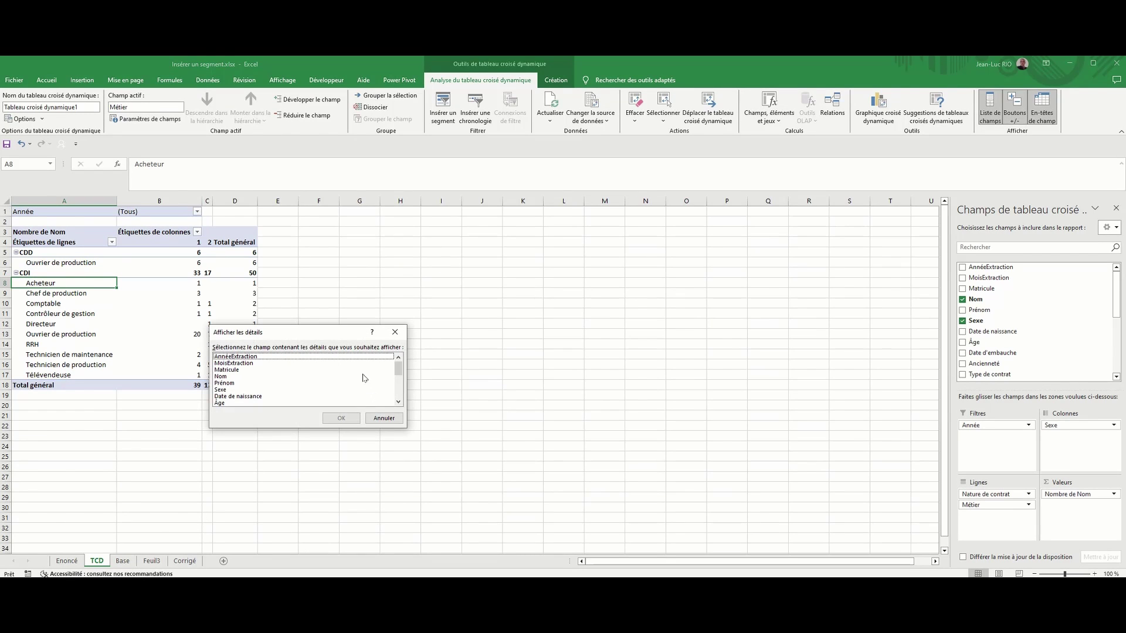
left_click(390, 418)
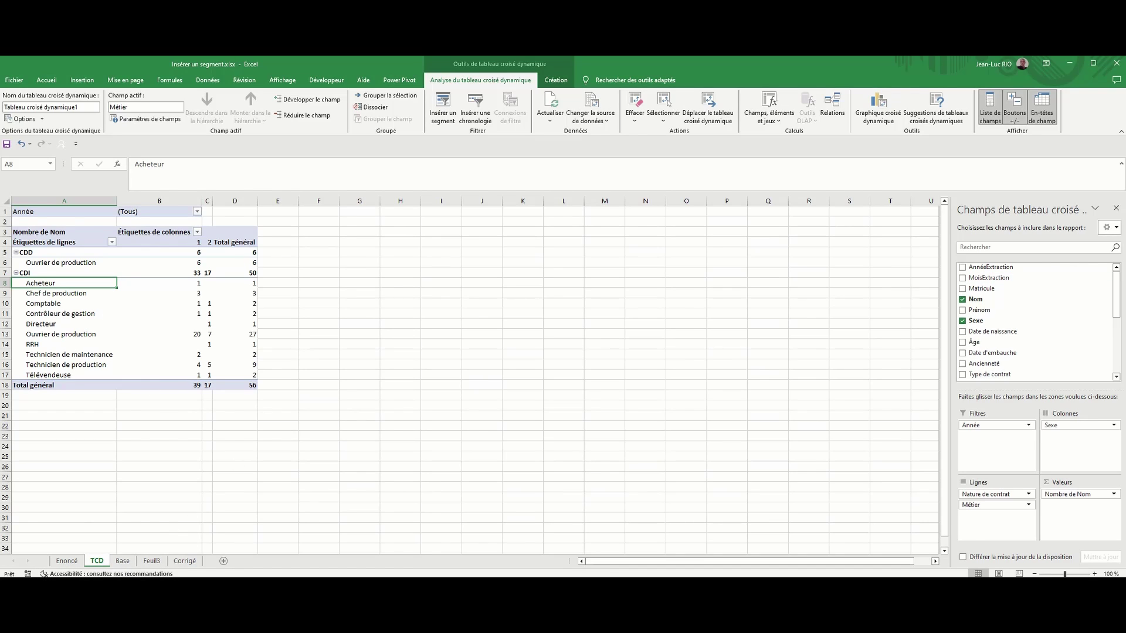
- Review the last rows of the Base table and the extract on Feuil3, and return to the TCD sheet
left_click(123, 562)
scroll(819, 358, "down", 13)
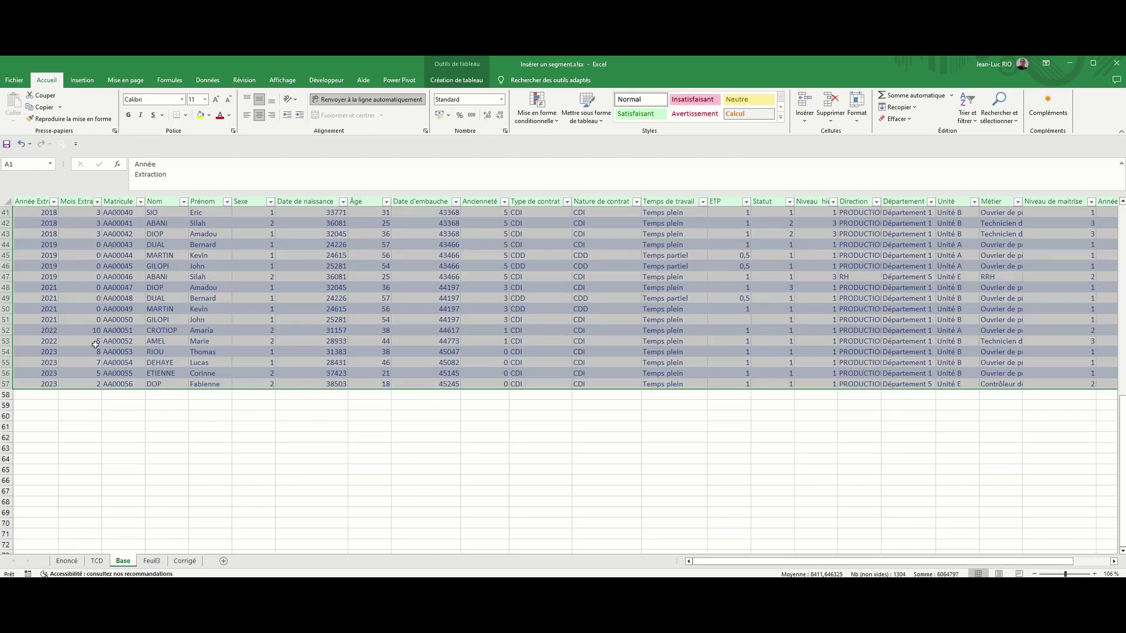
left_click(151, 561)
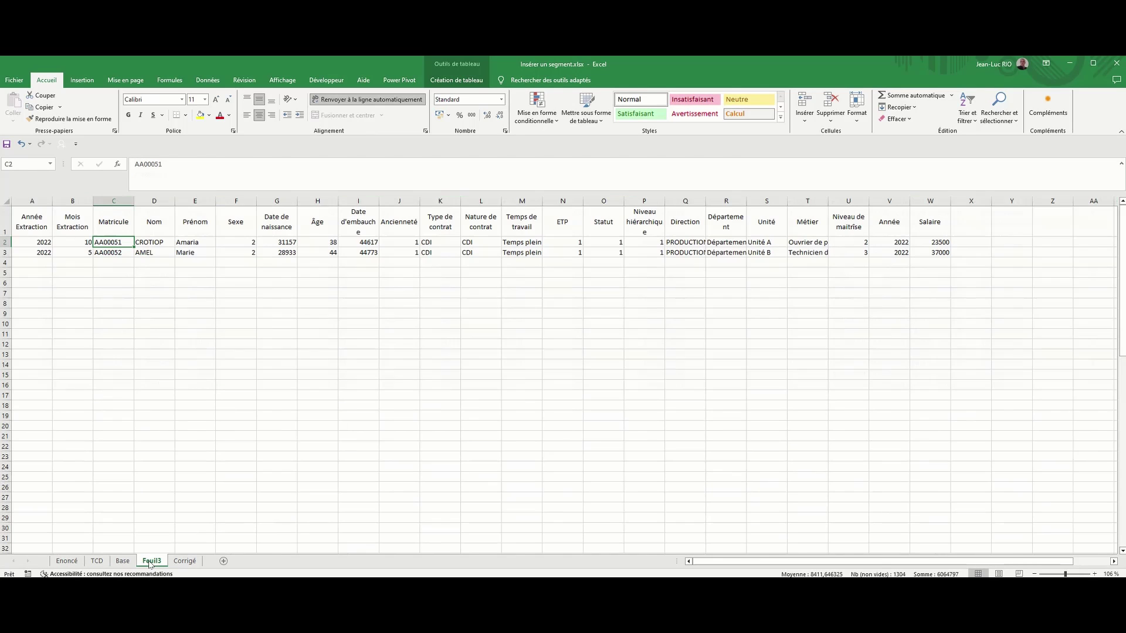
left_click(96, 561)
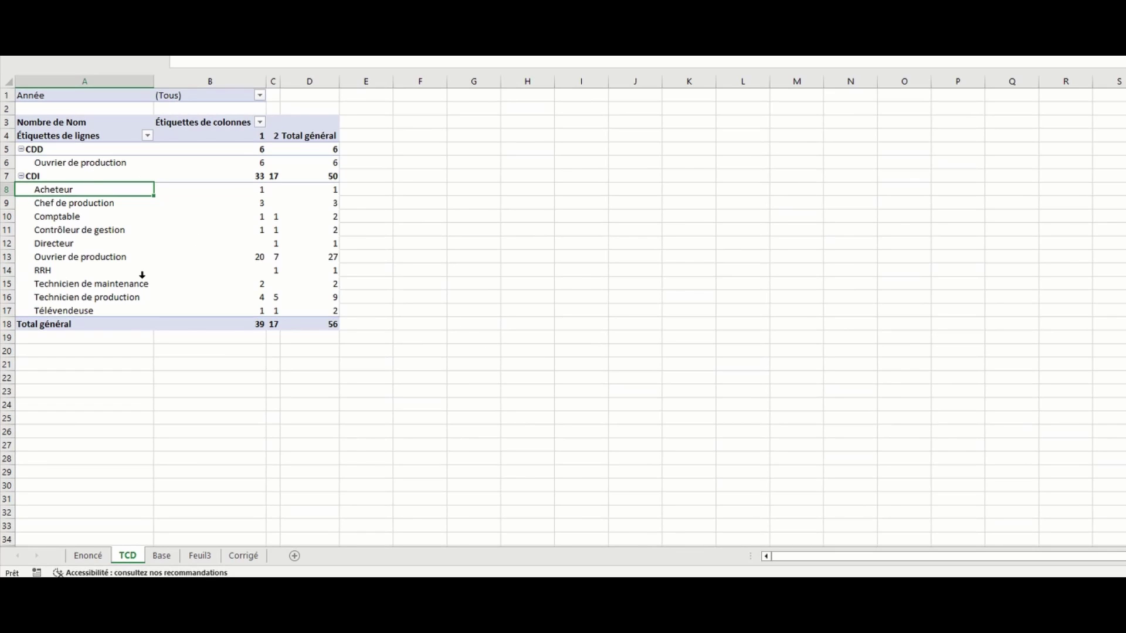
left_click(85, 202)
right_click(90, 210)
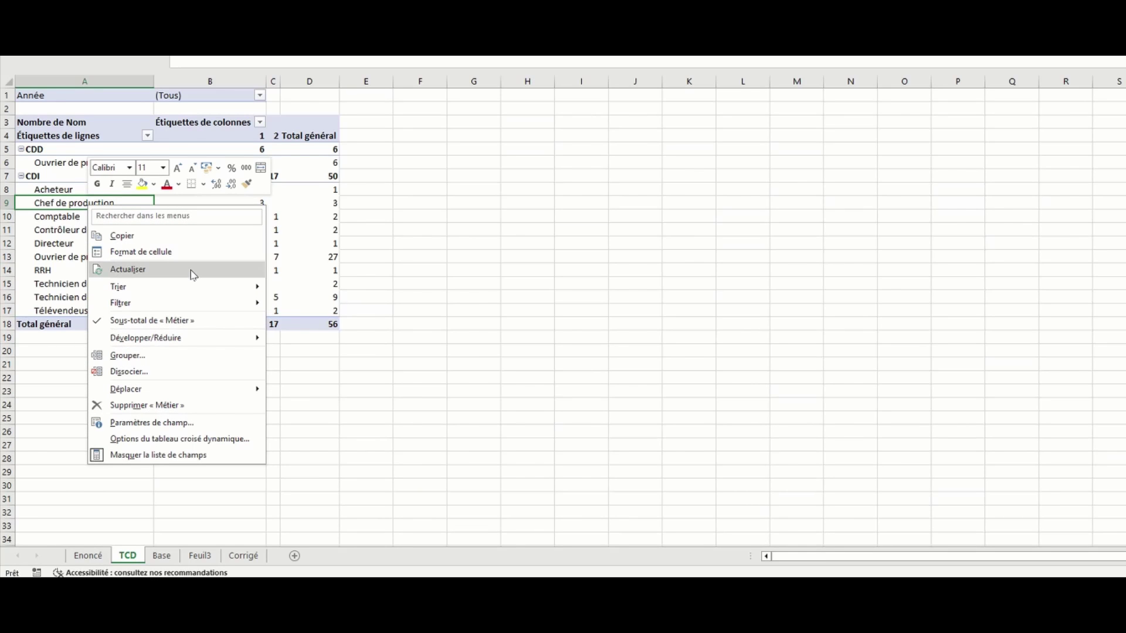
left_click(67, 218)
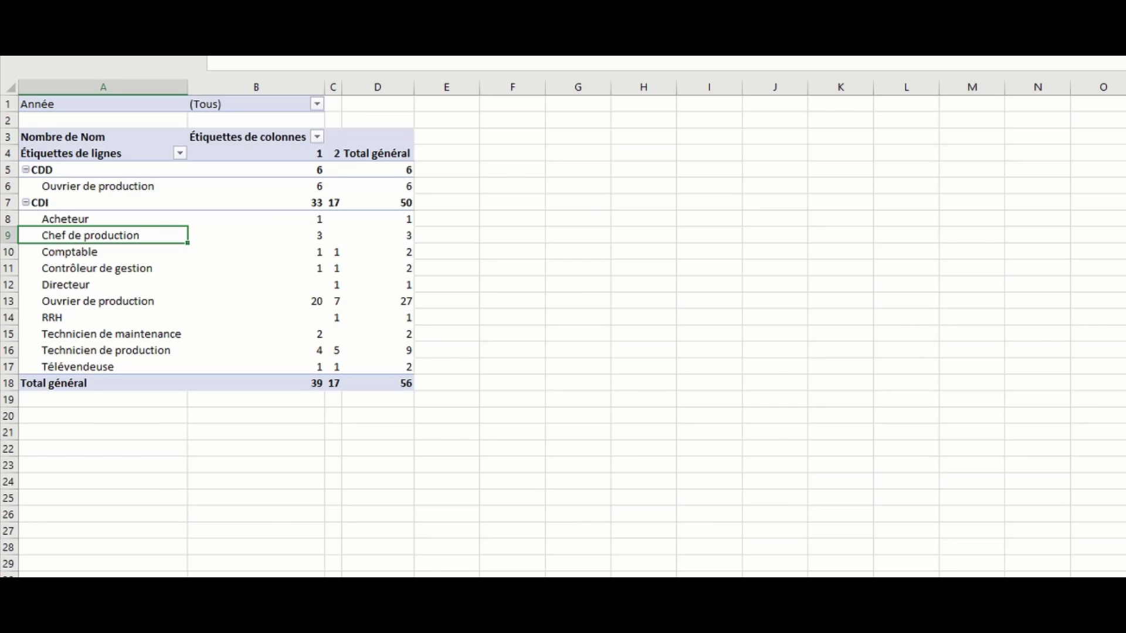
right_click(113, 239)
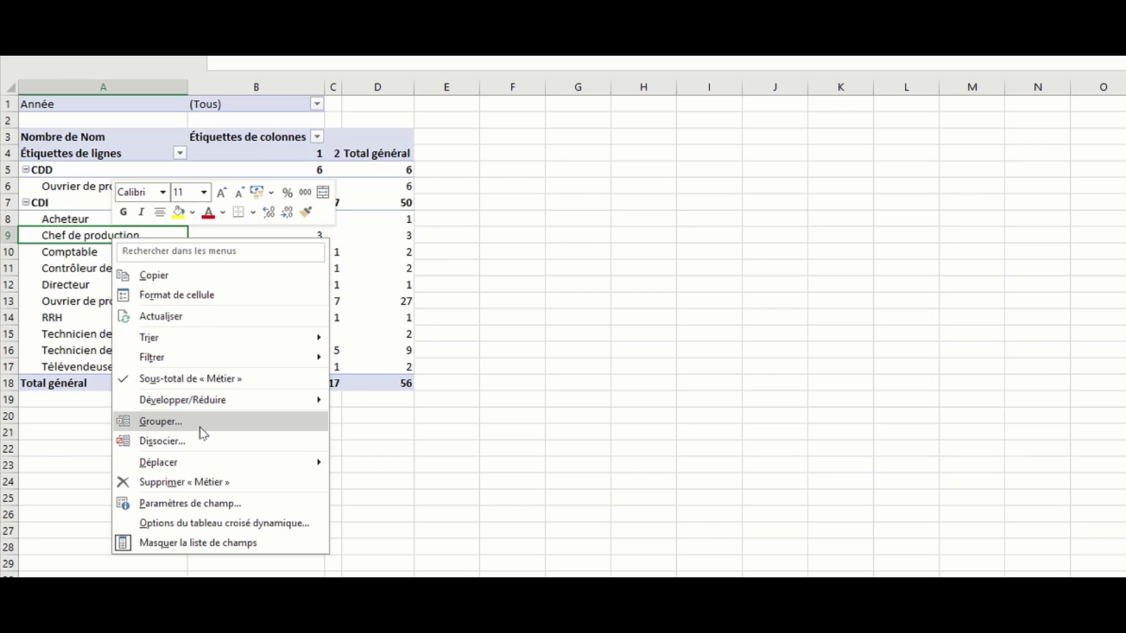
left_click(54, 287)
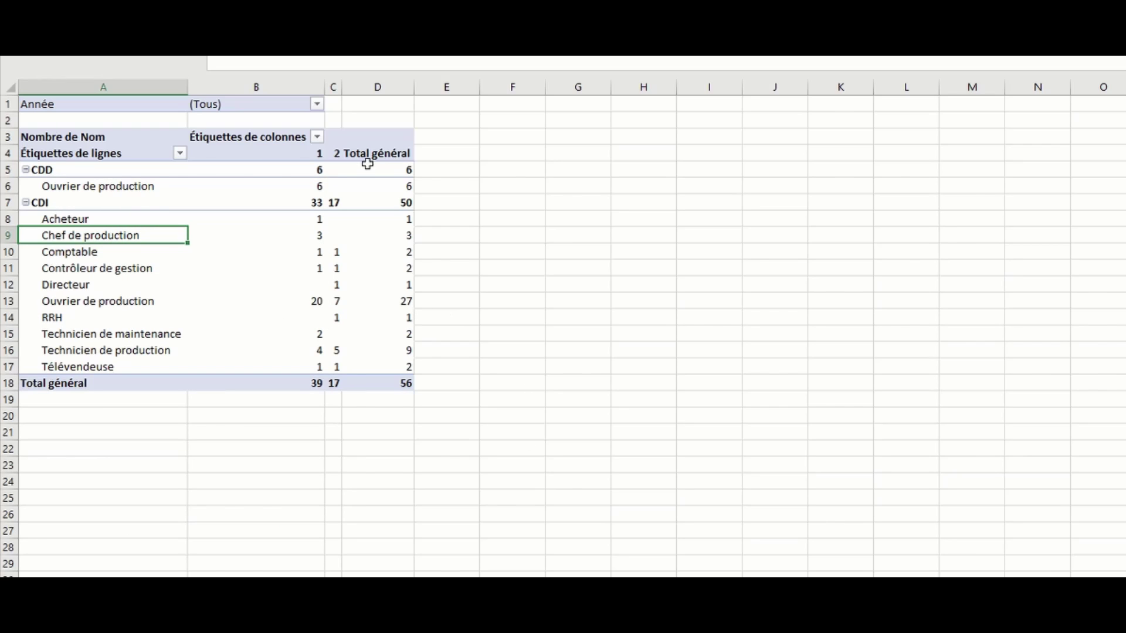
- Widen column C and rename the pivot table's column label 2 as Femmes
left_click_drag(341, 88, 378, 88)
left_click(351, 152)
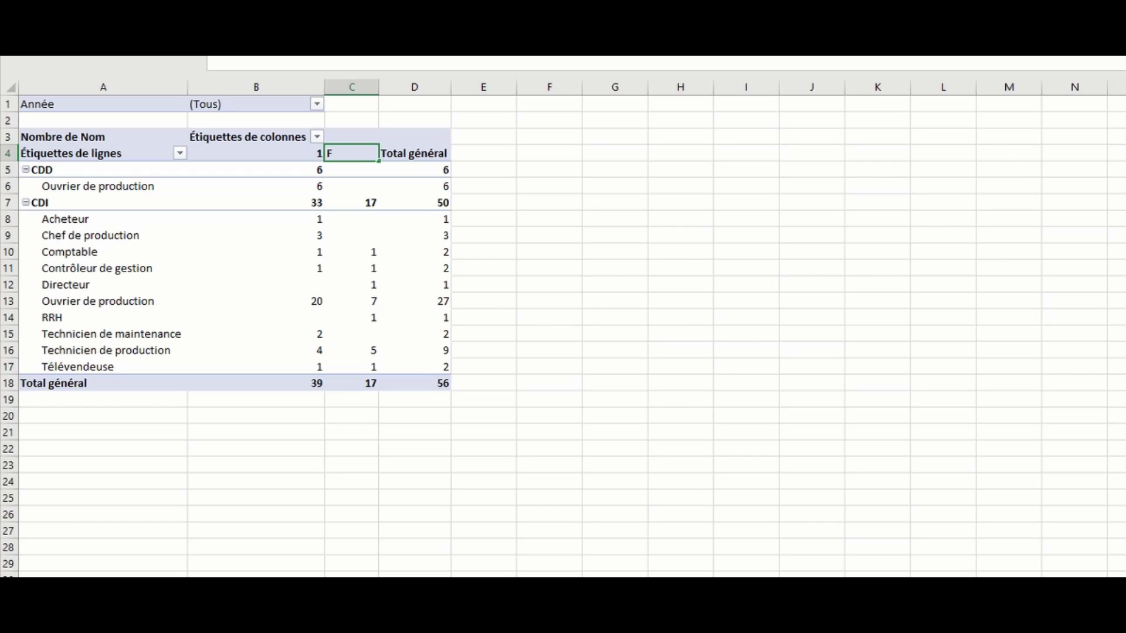
type("Femmes")
key("Return")
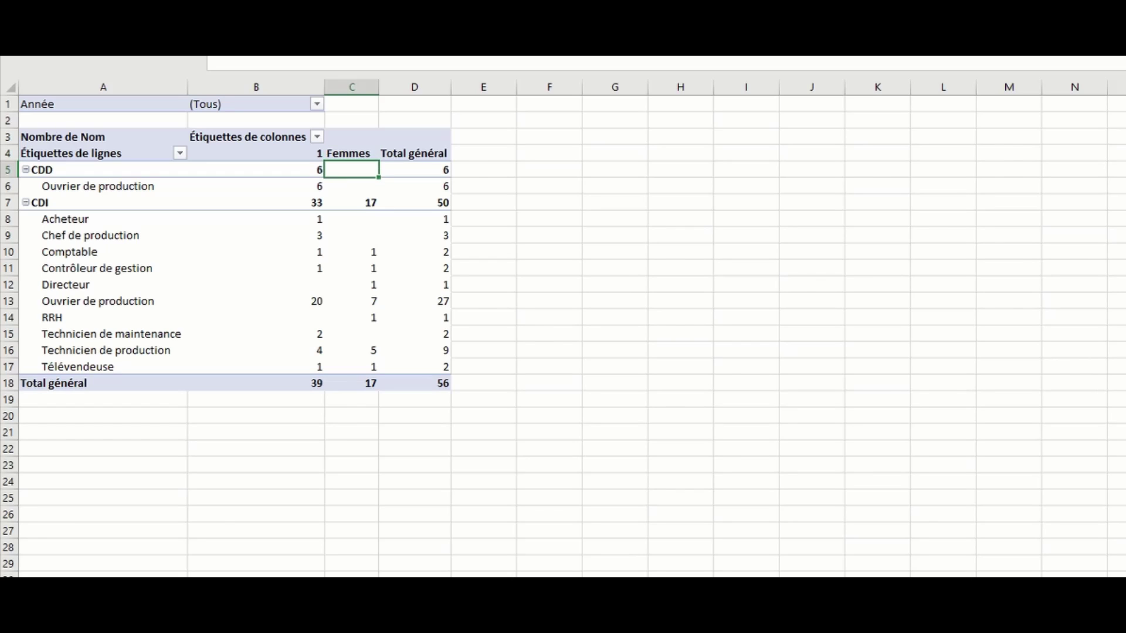
- Rename the pivot table's column label 1 as Hommes and narrow column B
left_click(283, 154)
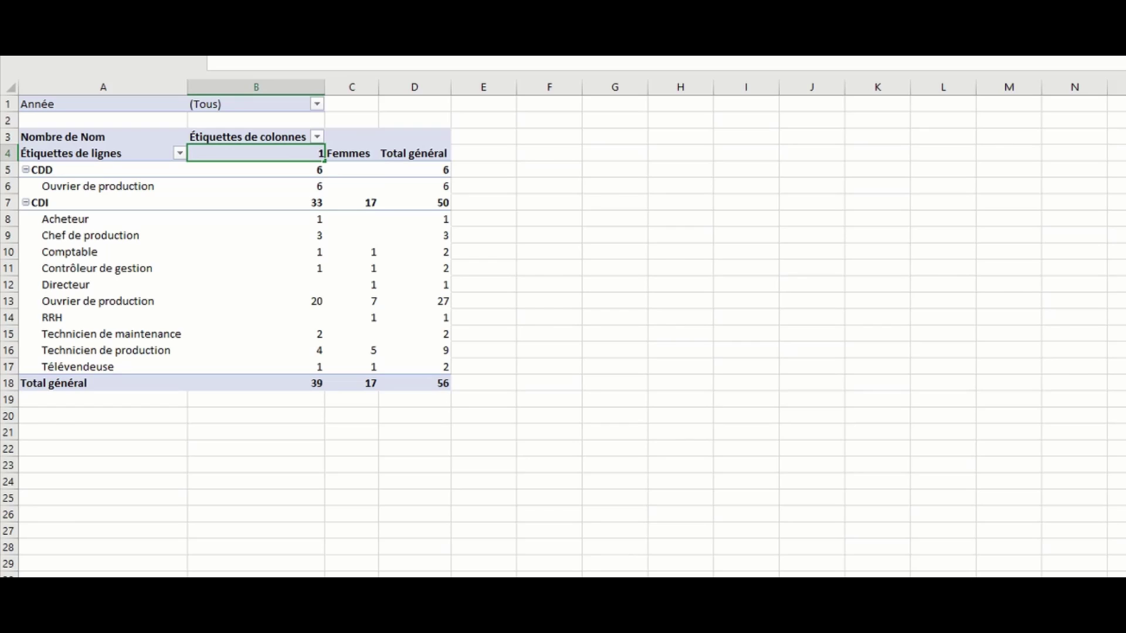
type("Hommes")
key("Return")
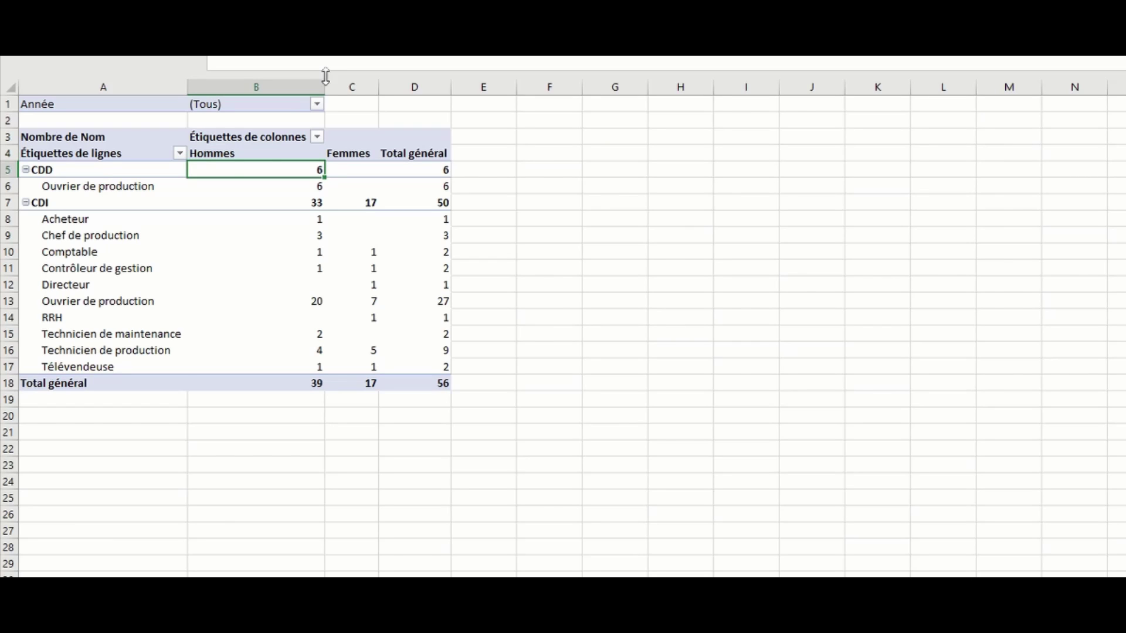
left_click_drag(325, 82, 267, 84)
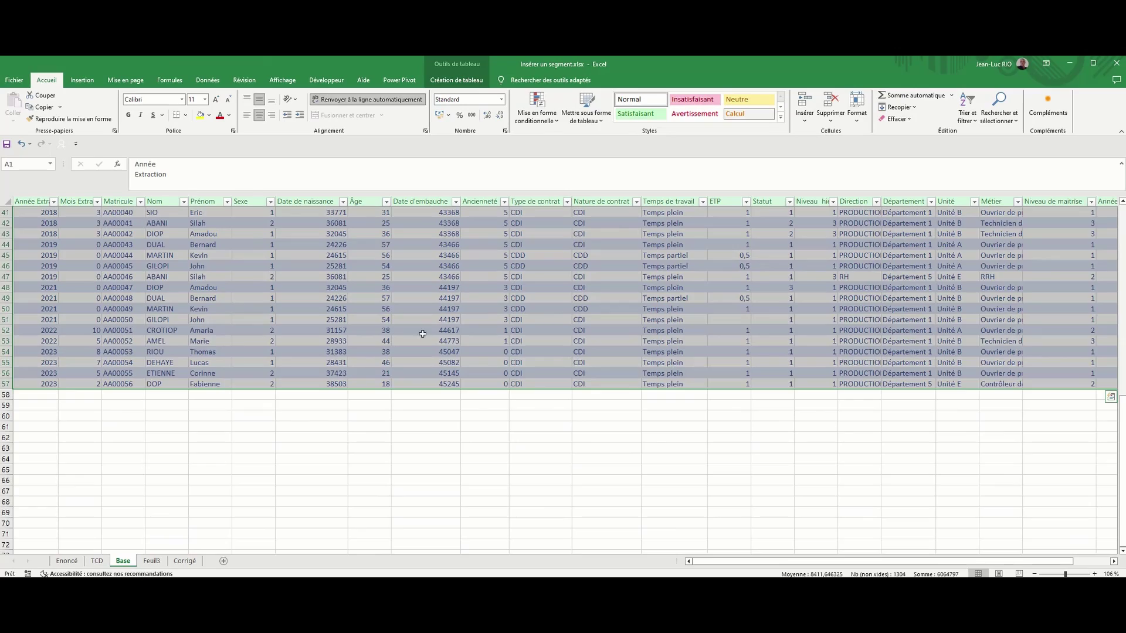
- Insert slicers for the Année, Métier and Nature de contrat fields of the table on the Base sheet
scroll(422, 333, "up", 13)
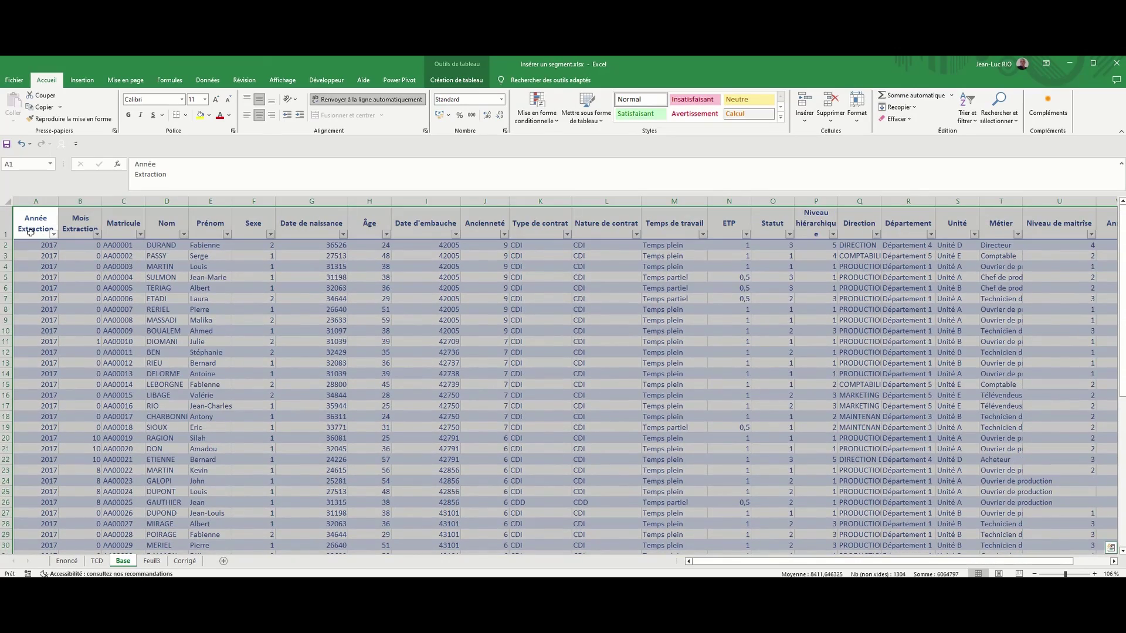
left_click(44, 210)
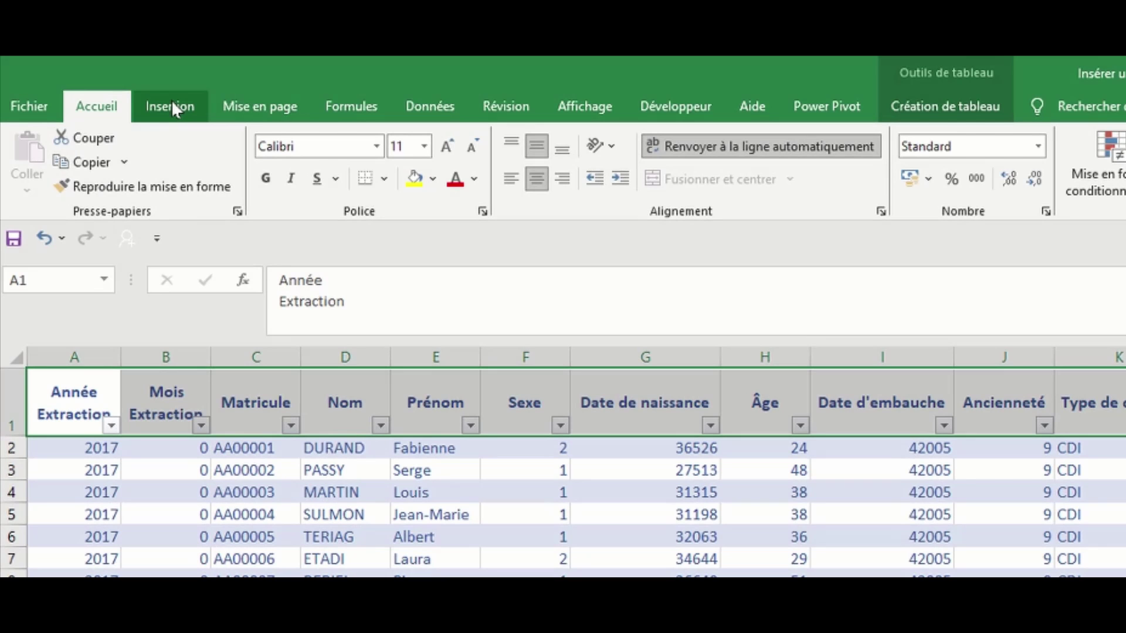
left_click(172, 106)
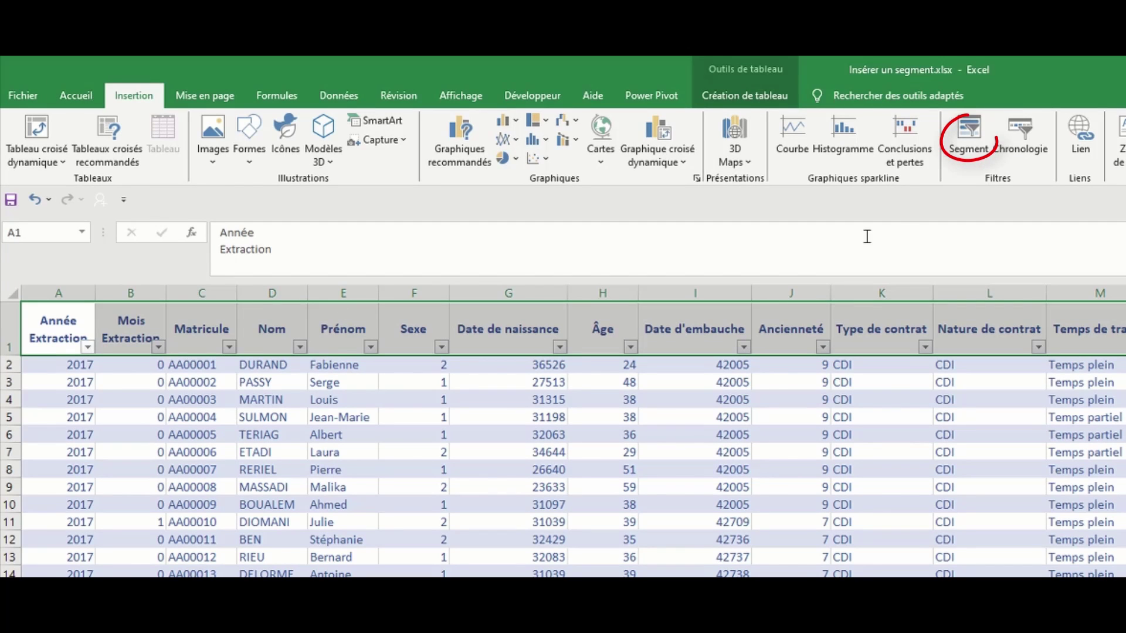
left_click(968, 133)
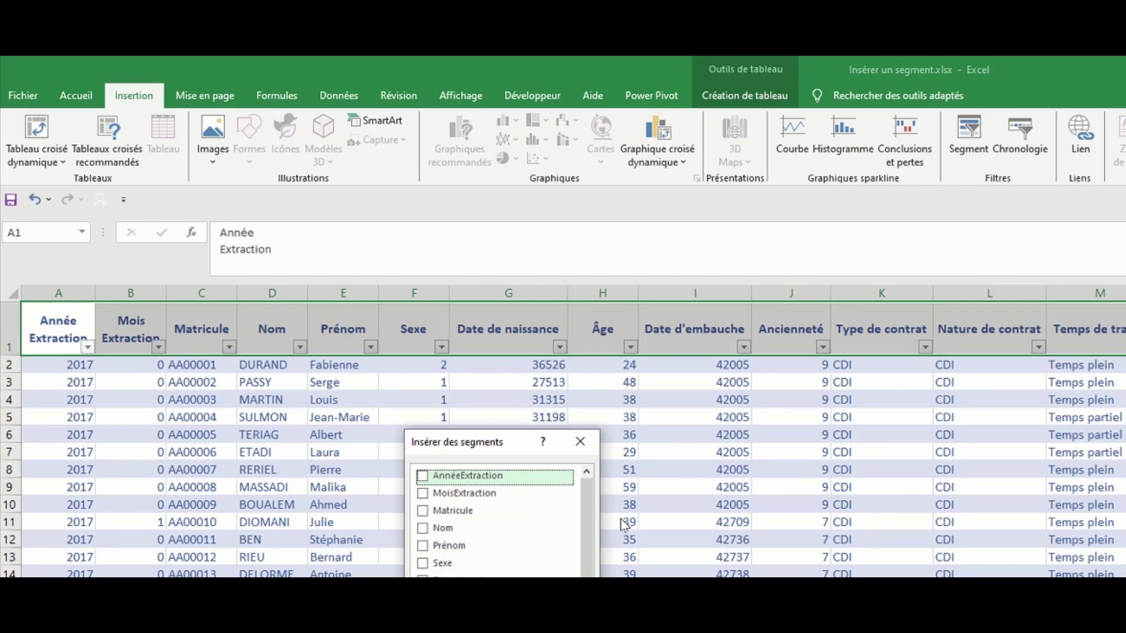
scroll(499, 528, "down", 3)
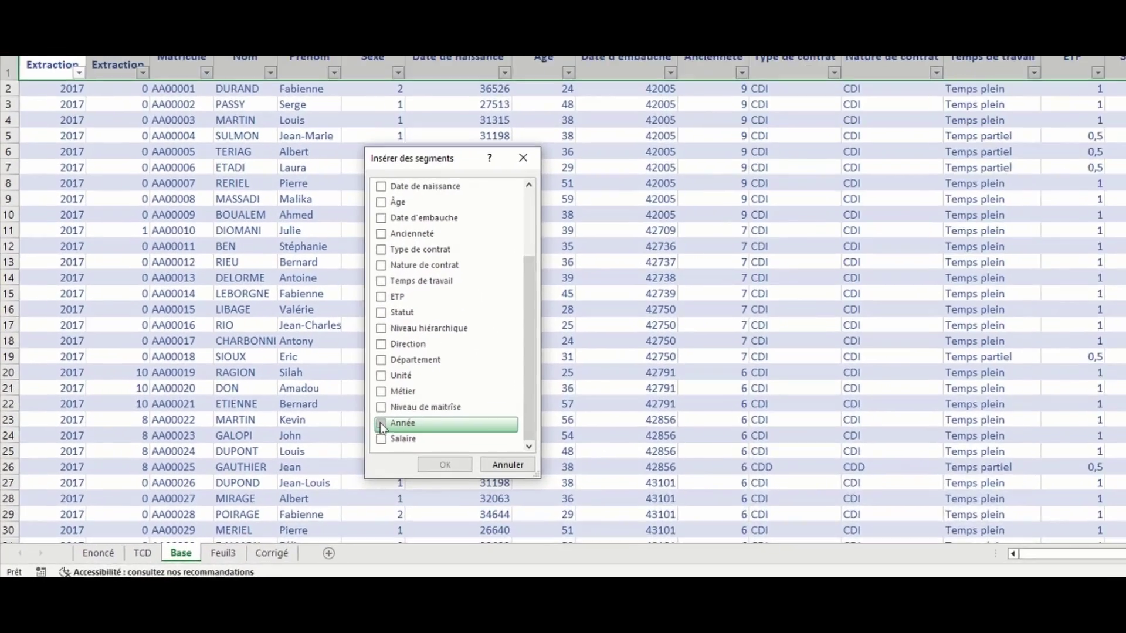
left_click(273, 494)
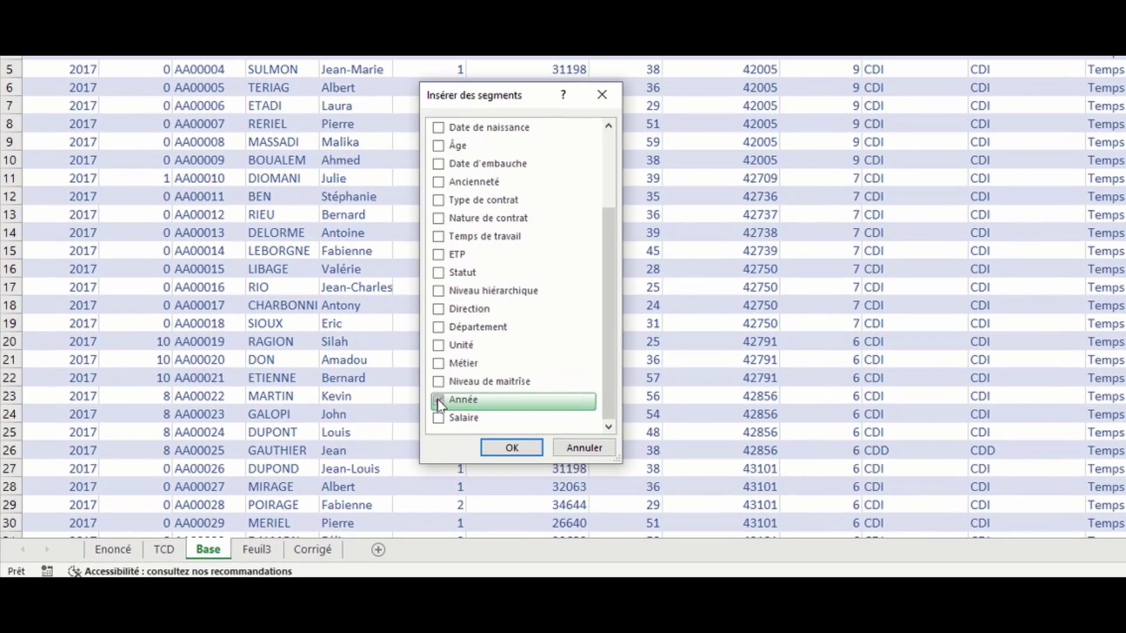
left_click(439, 365)
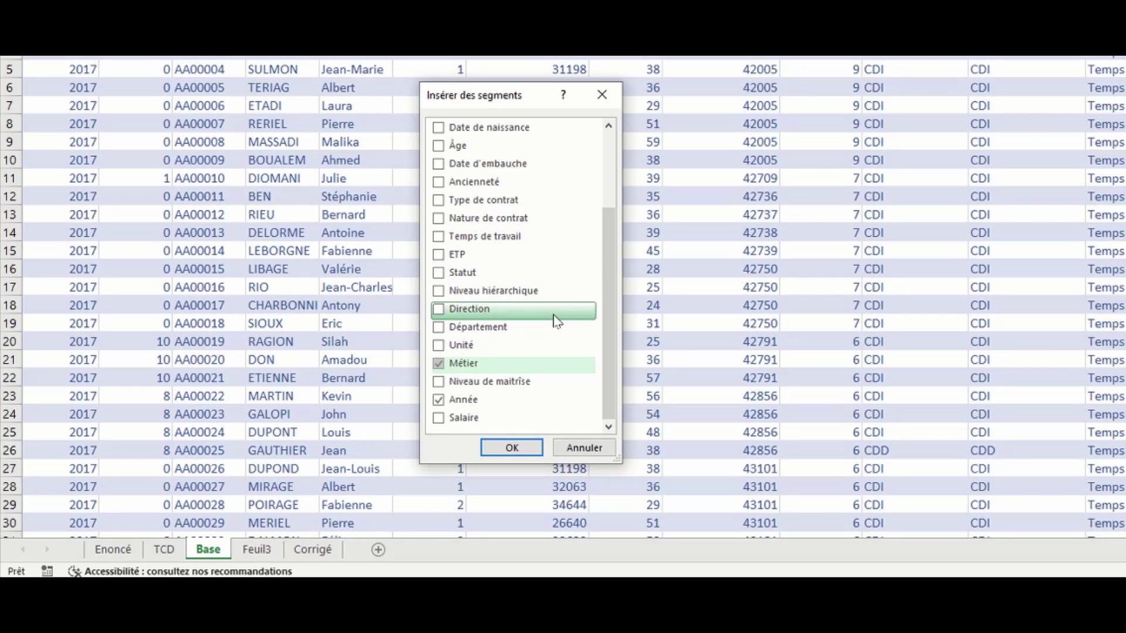
left_click(437, 222)
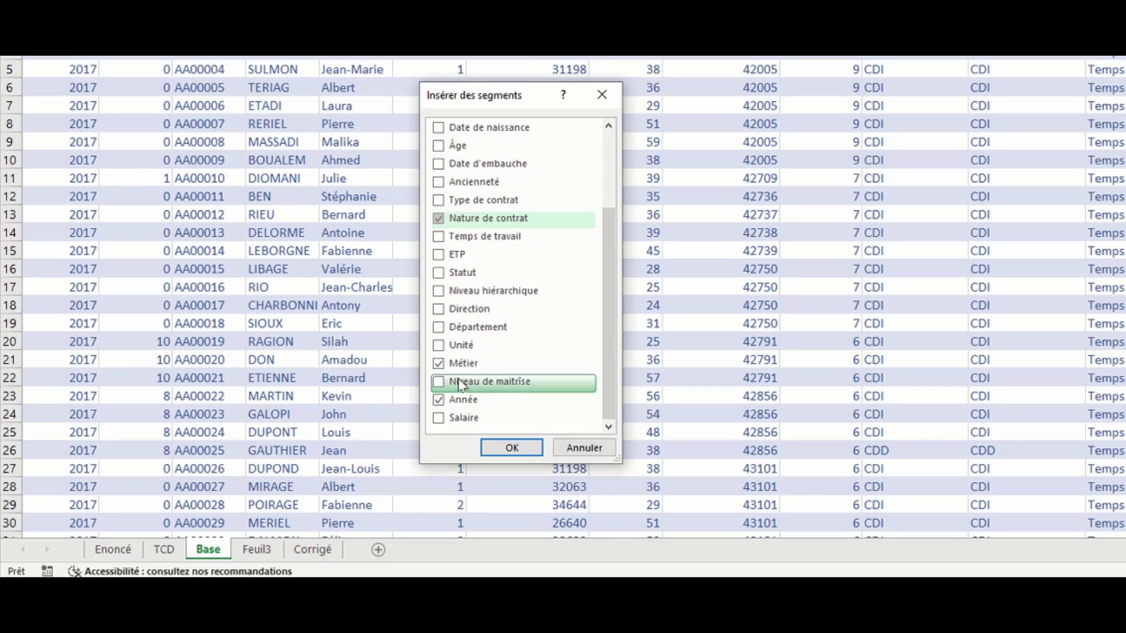
left_click(512, 448)
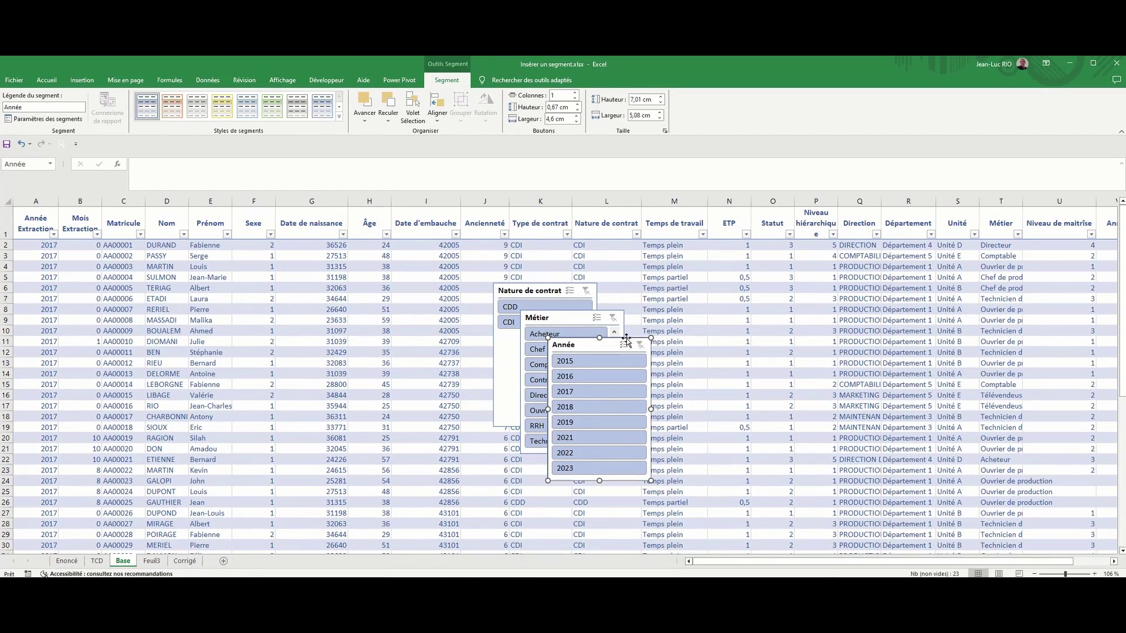
- Move the Année slicer off the data into the empty columns X to Z, beside the table's header and first rows
left_click_drag(627, 340, 828, 324)
left_click_drag(726, 568, 821, 572)
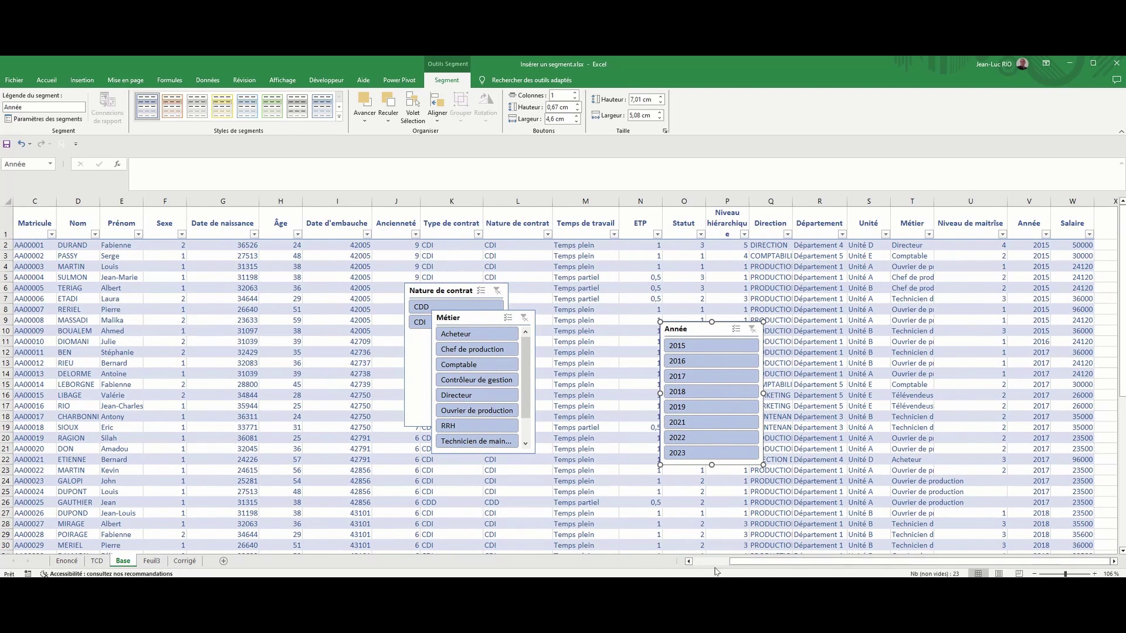
left_click_drag(725, 325, 1107, 327)
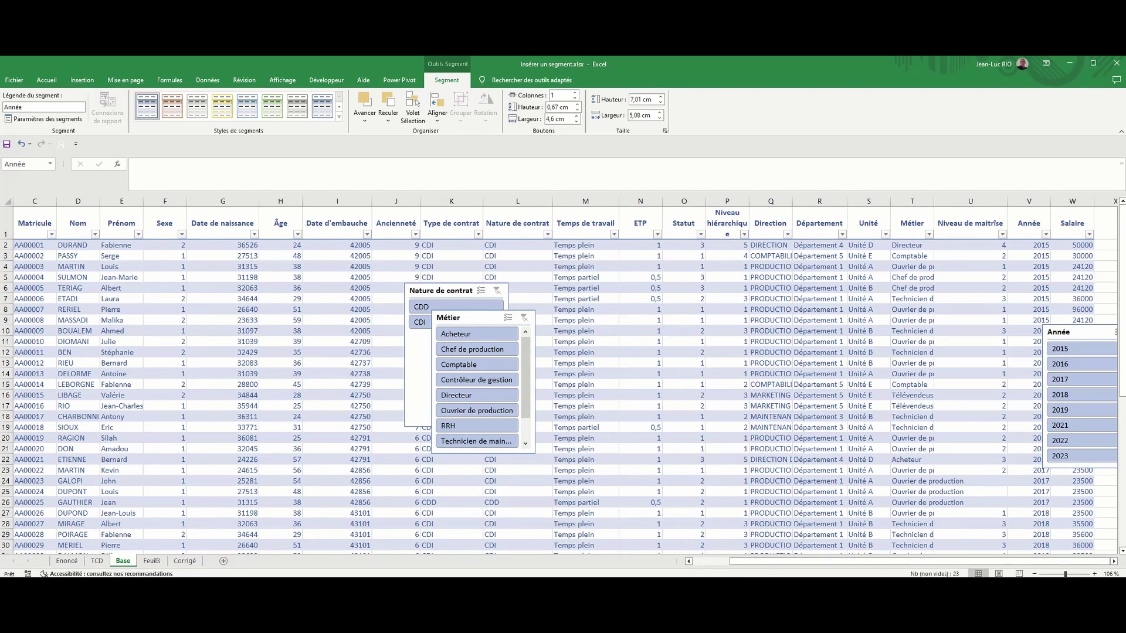
key("ctrl+z")
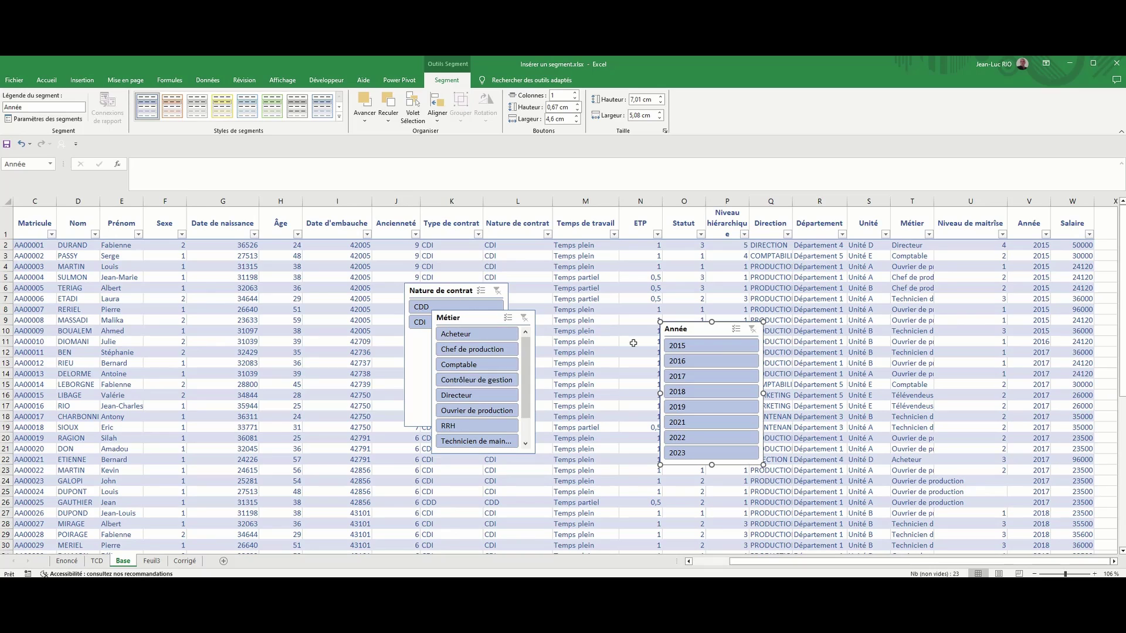
left_click(1060, 574)
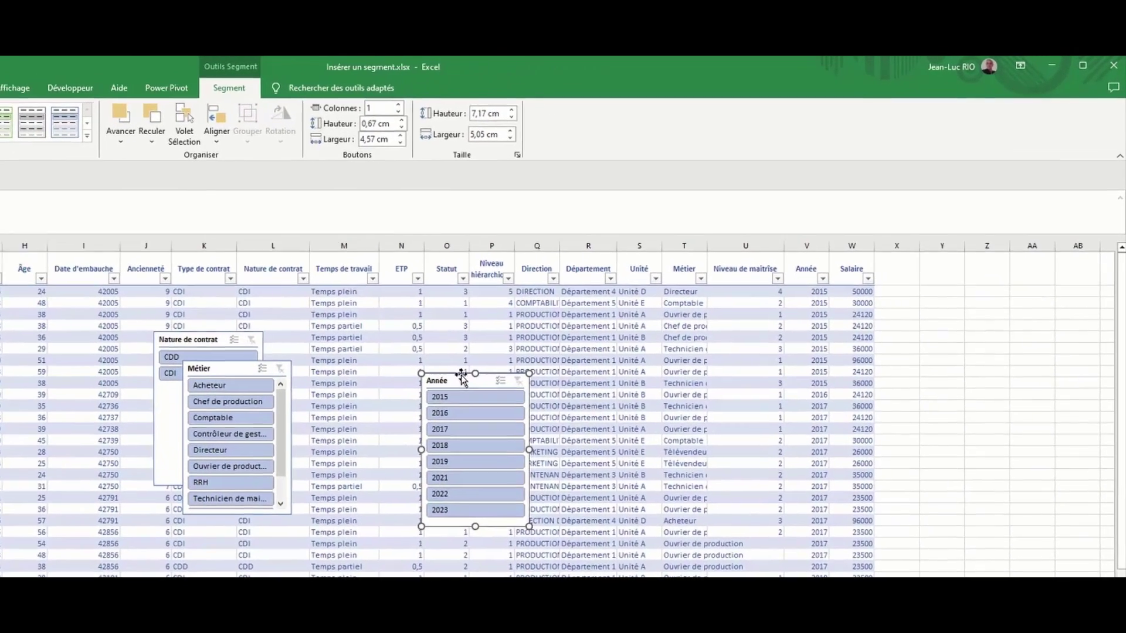
left_click_drag(621, 298, 843, 272)
left_click_drag(750, 344, 930, 268)
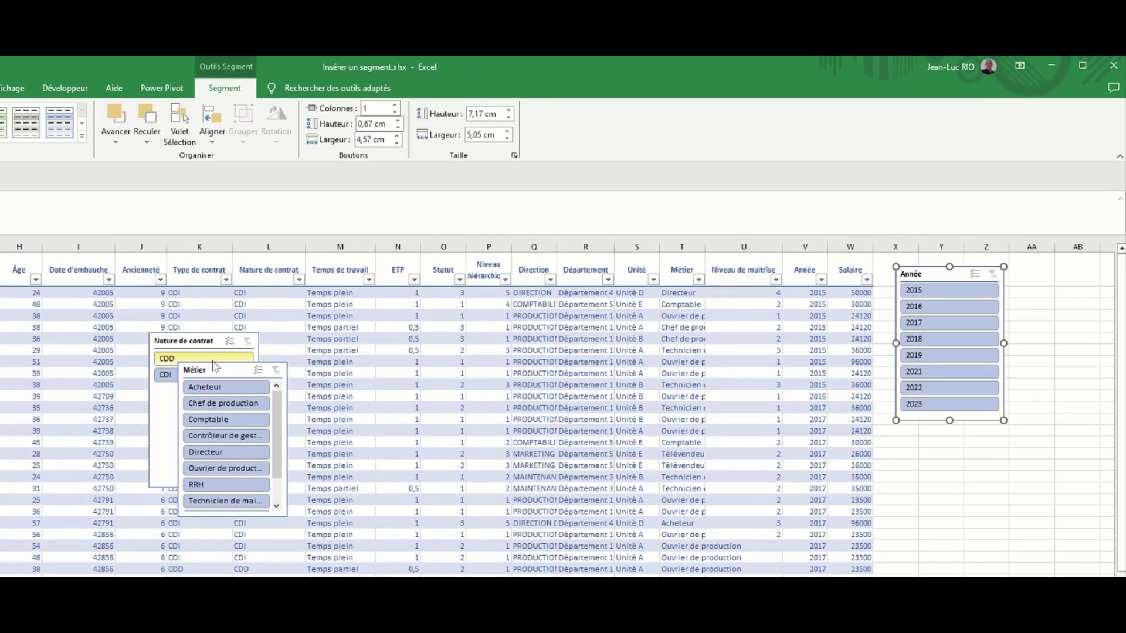
- Stack the Métier slicer below the Année slicer and the Nature de contrat slicer below Métier, beside the table
left_click_drag(268, 360, 906, 457)
left_click_drag(199, 370, 922, 435)
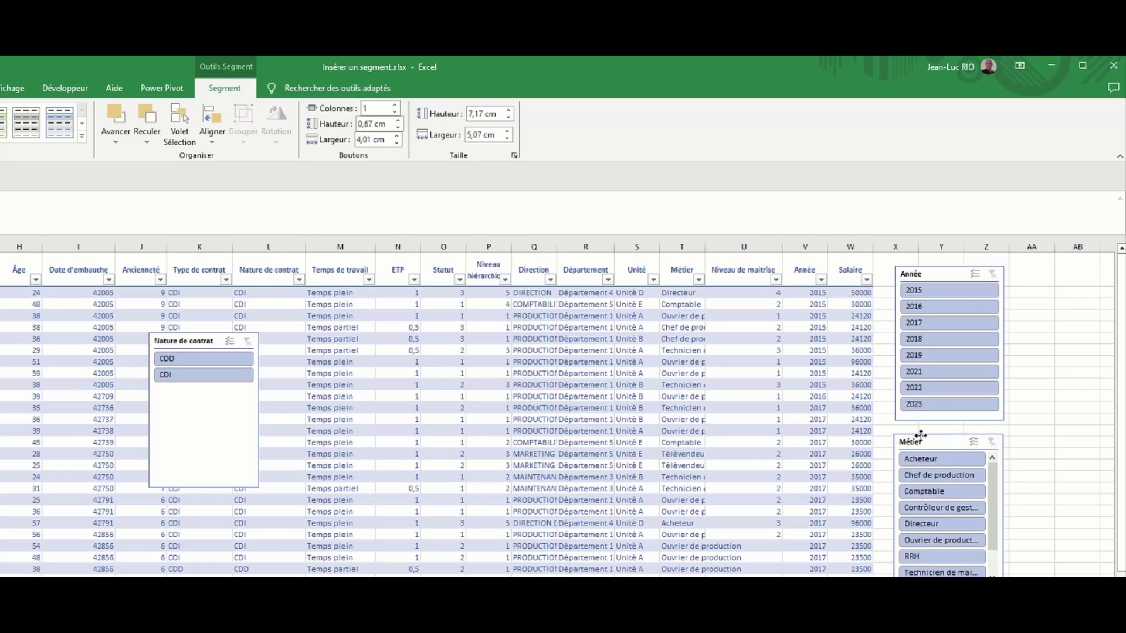
left_click_drag(214, 338, 952, 574)
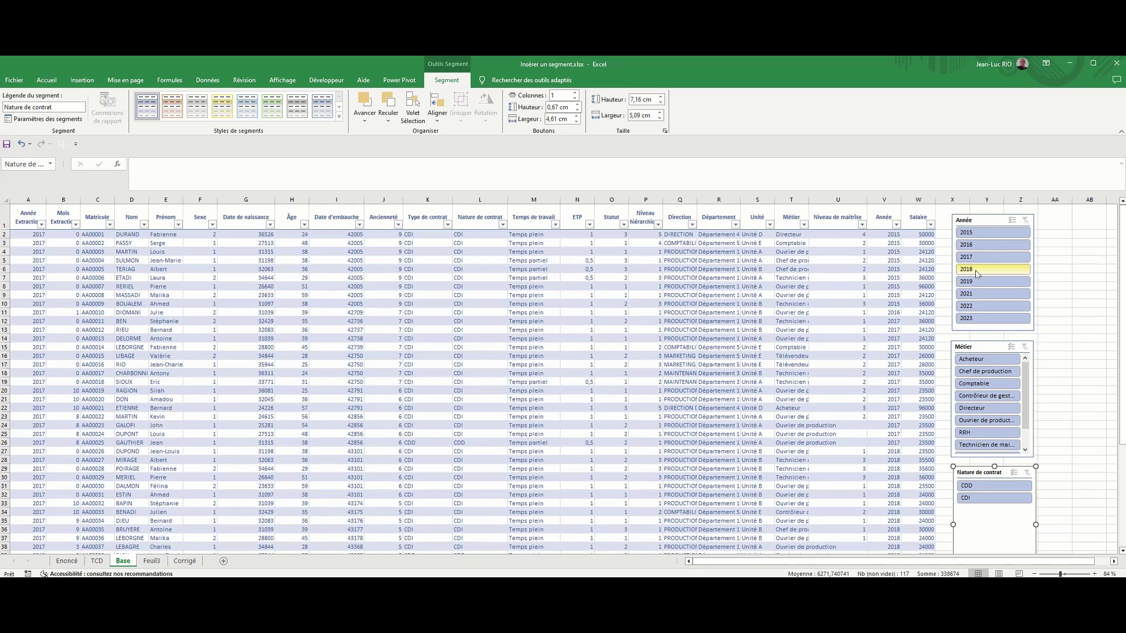
- Filter the table by 2019 and by 2018 in turn with the Année slicer, and clear that filter
left_click(973, 284)
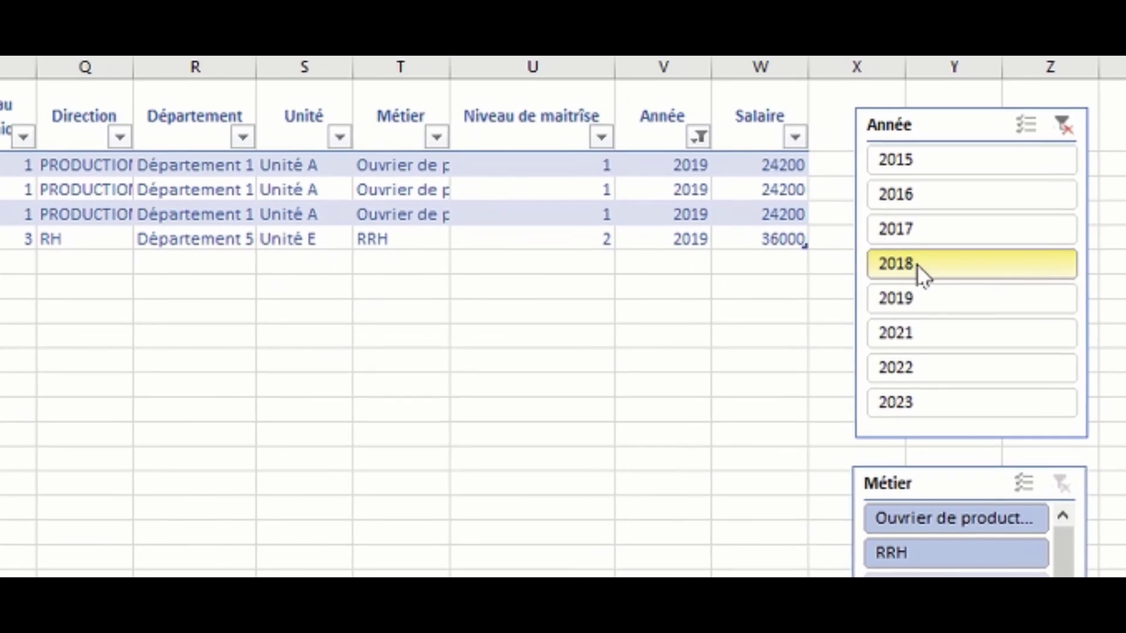
left_click(976, 271)
left_click(1063, 129)
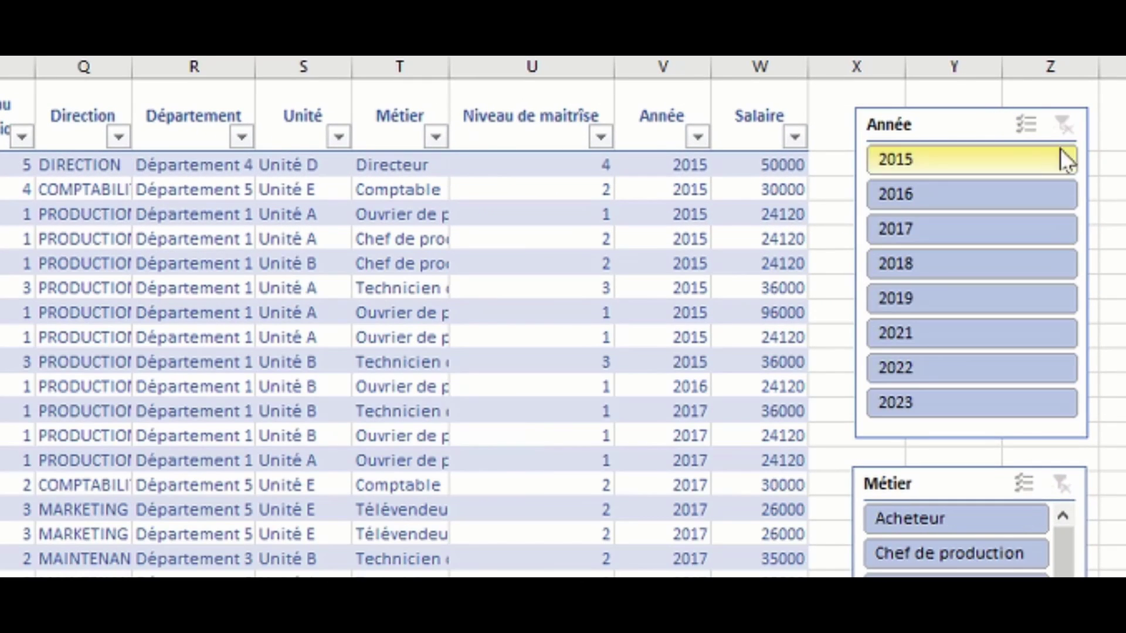
- Turn on multi-selection in the Année slicer and deselect the years from 2015 to 2023 one by one
left_click(1028, 134)
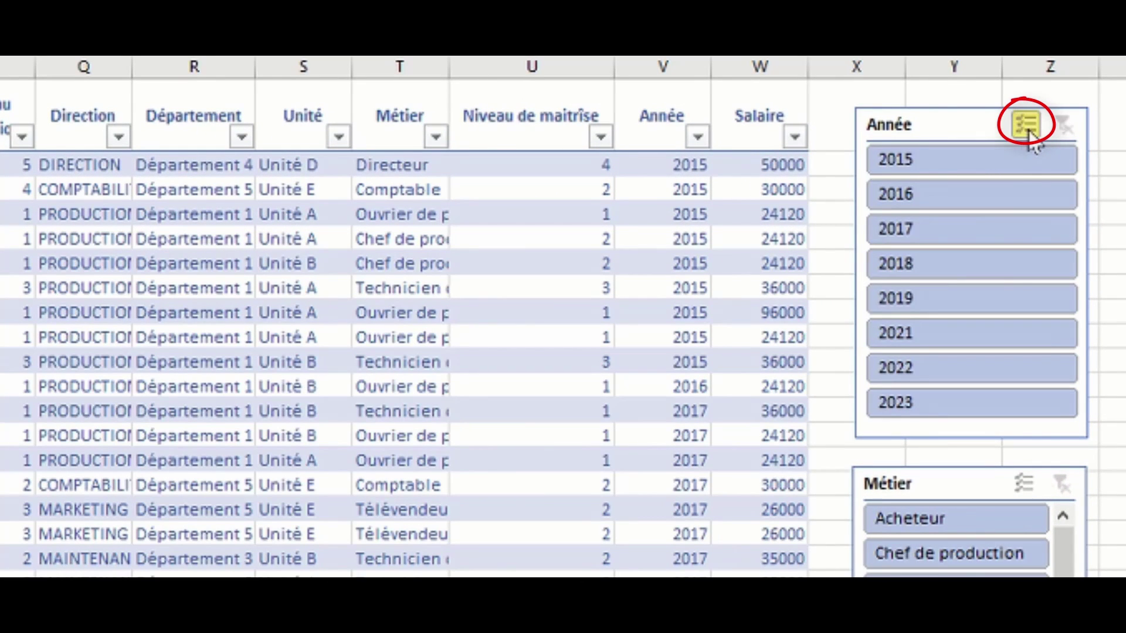
left_click(969, 236)
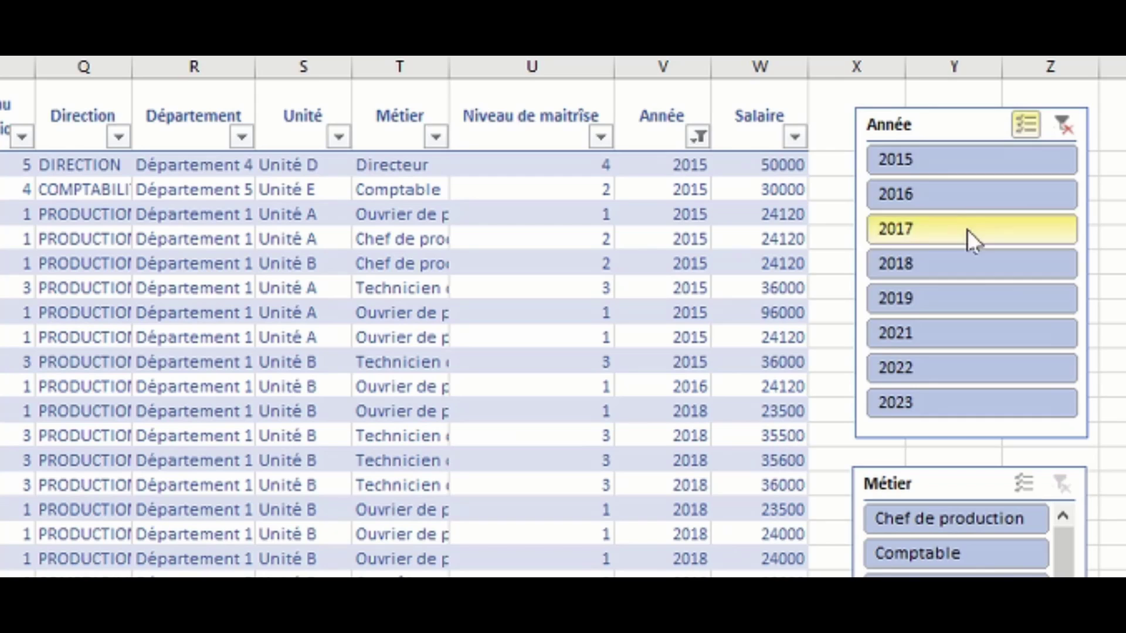
left_click(955, 267)
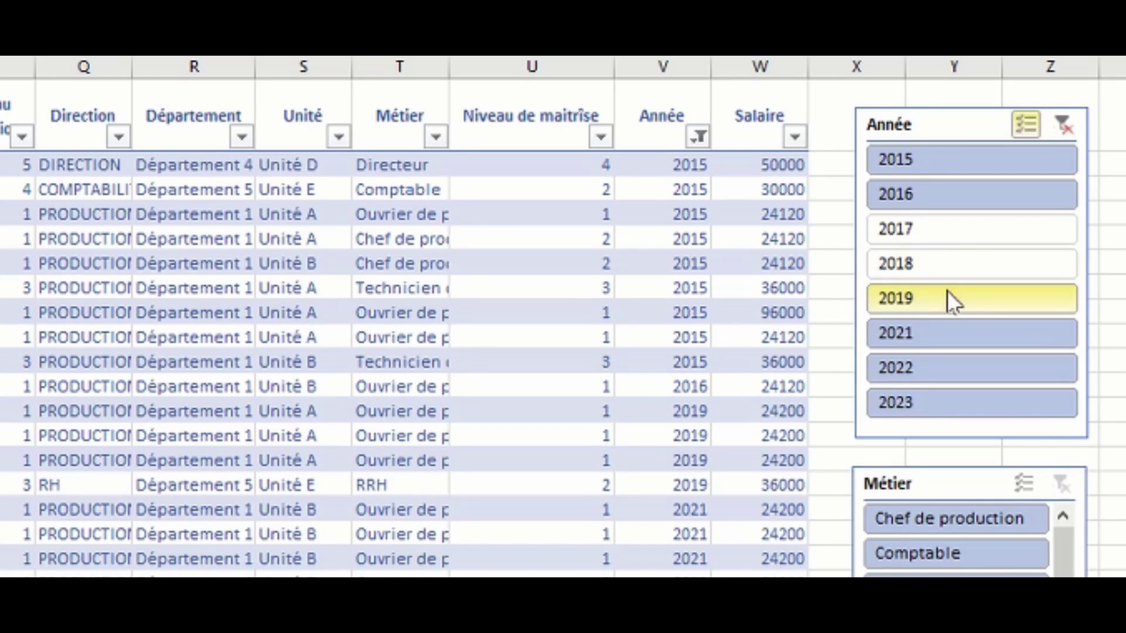
left_click(944, 295)
left_click(934, 403)
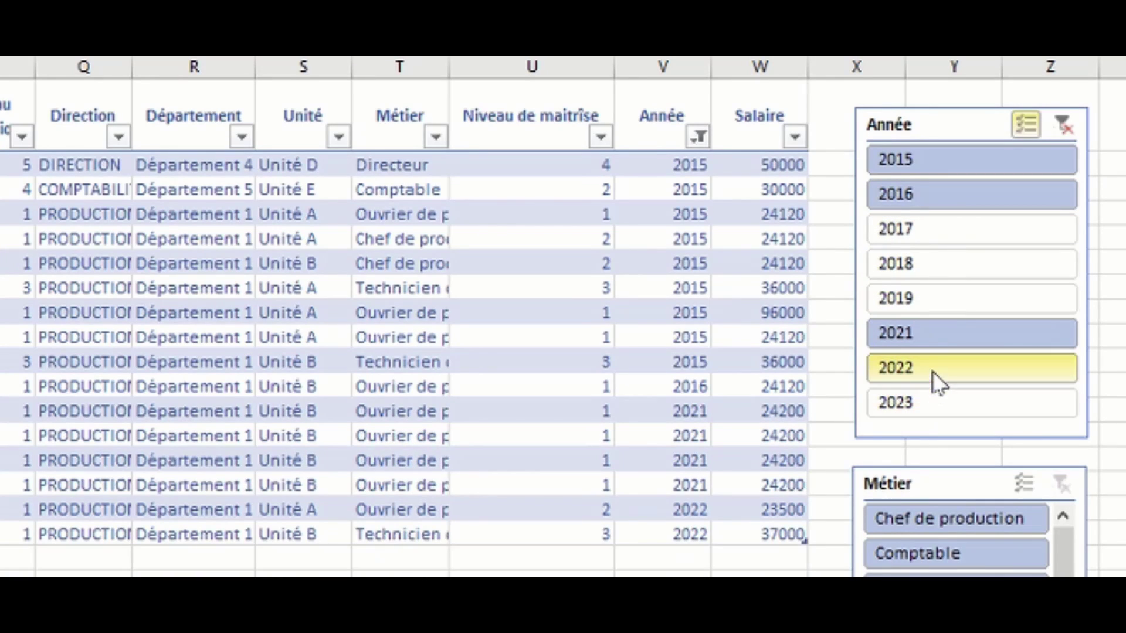
left_click(937, 375)
left_click(939, 330)
left_click(952, 191)
left_click(963, 169)
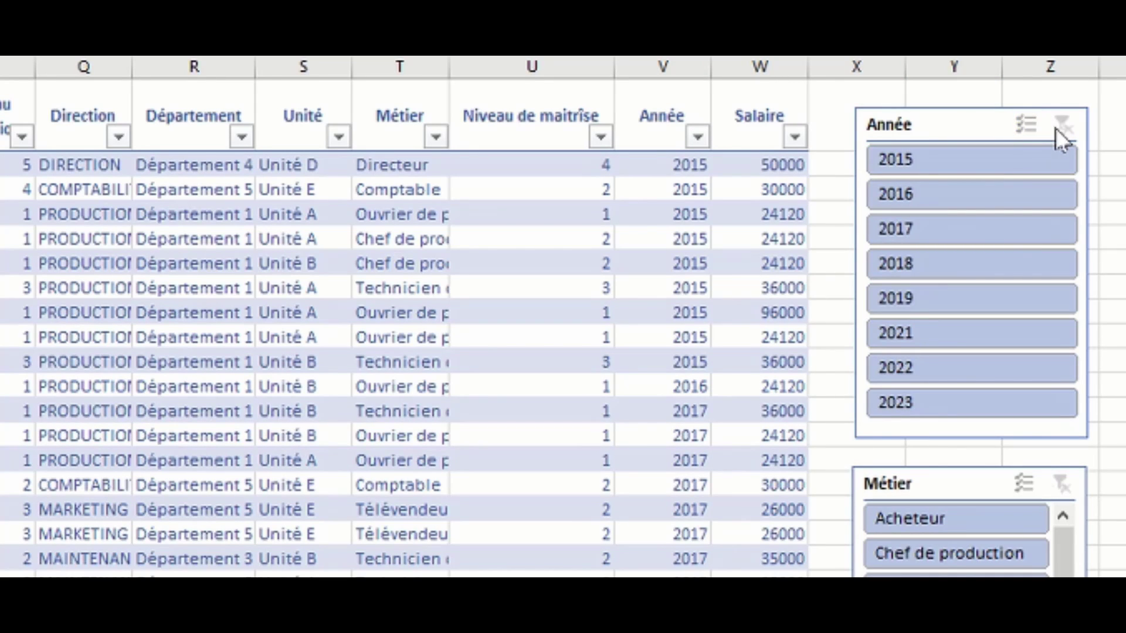
- Filter the table on 2015 and 2016 together in the Année slicer, alternating with each of these years alone
left_click(974, 167)
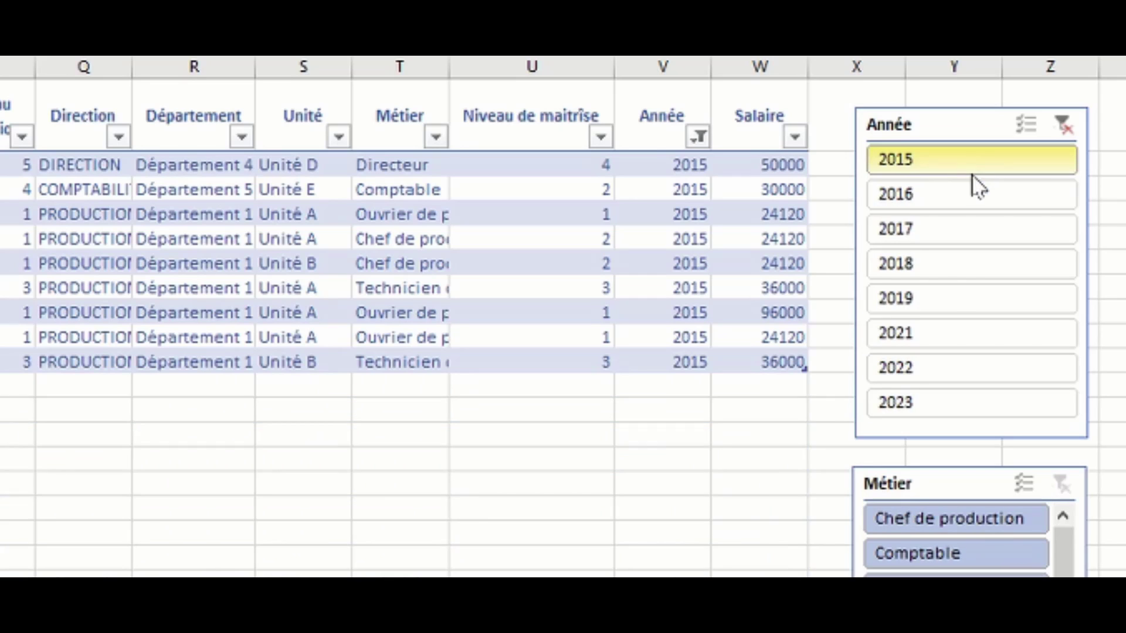
left_click(957, 205, "ctrl")
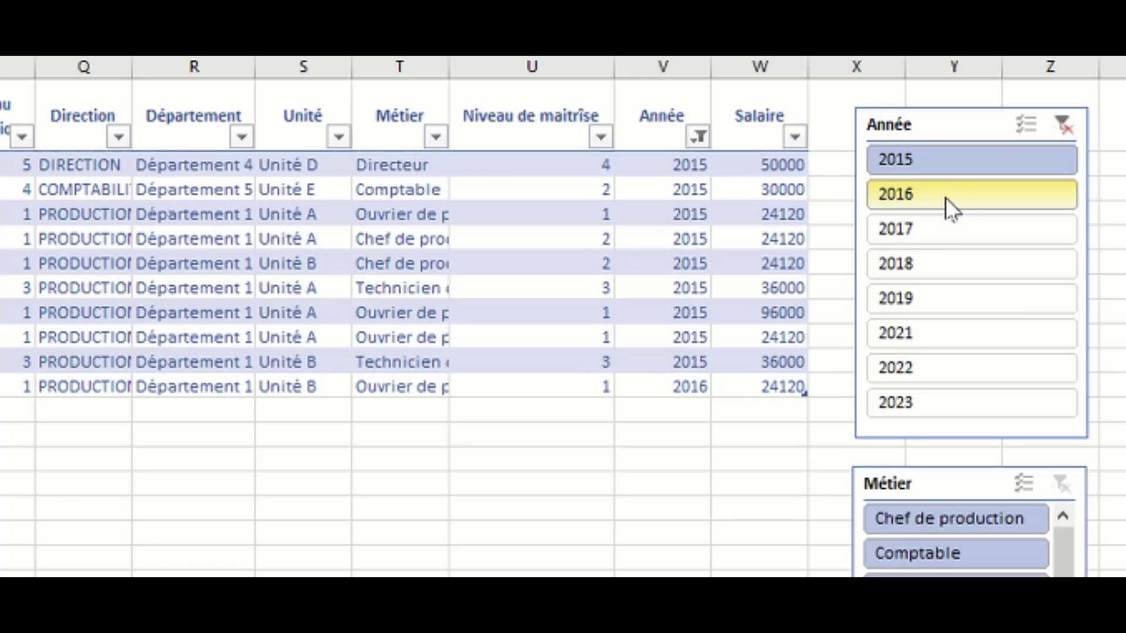
left_click(945, 193)
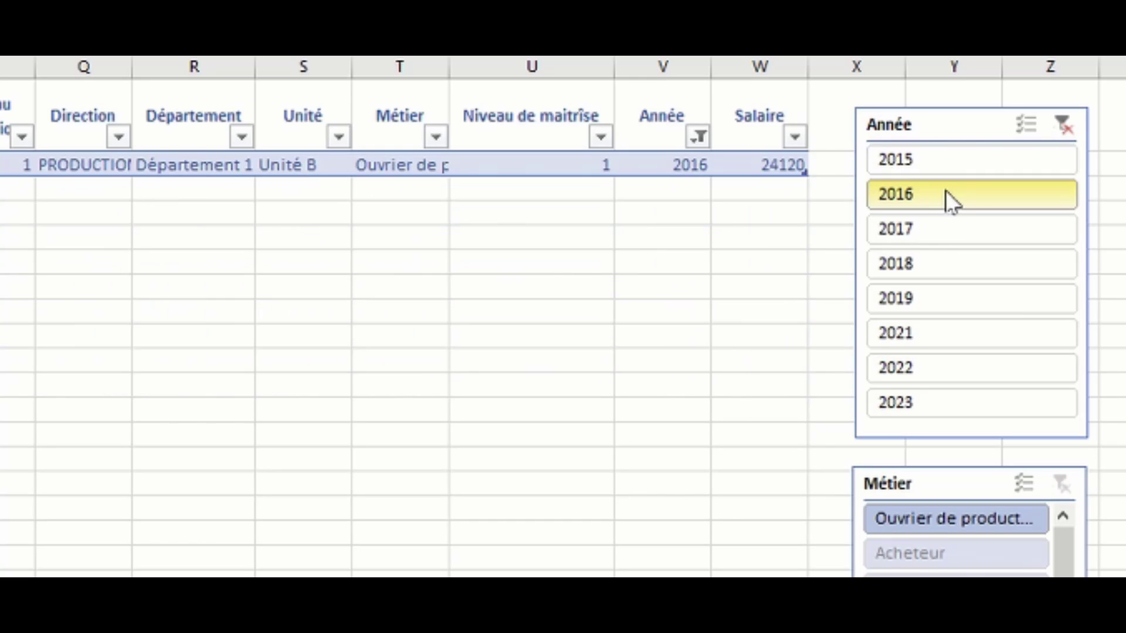
left_click(941, 172)
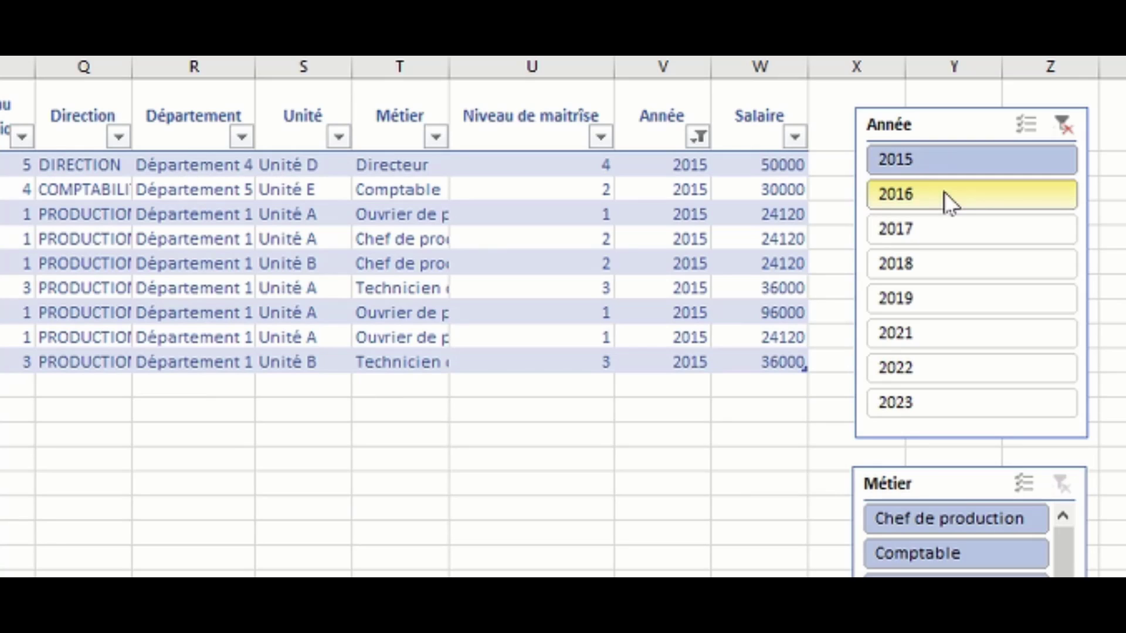
left_click(945, 195, "ctrl")
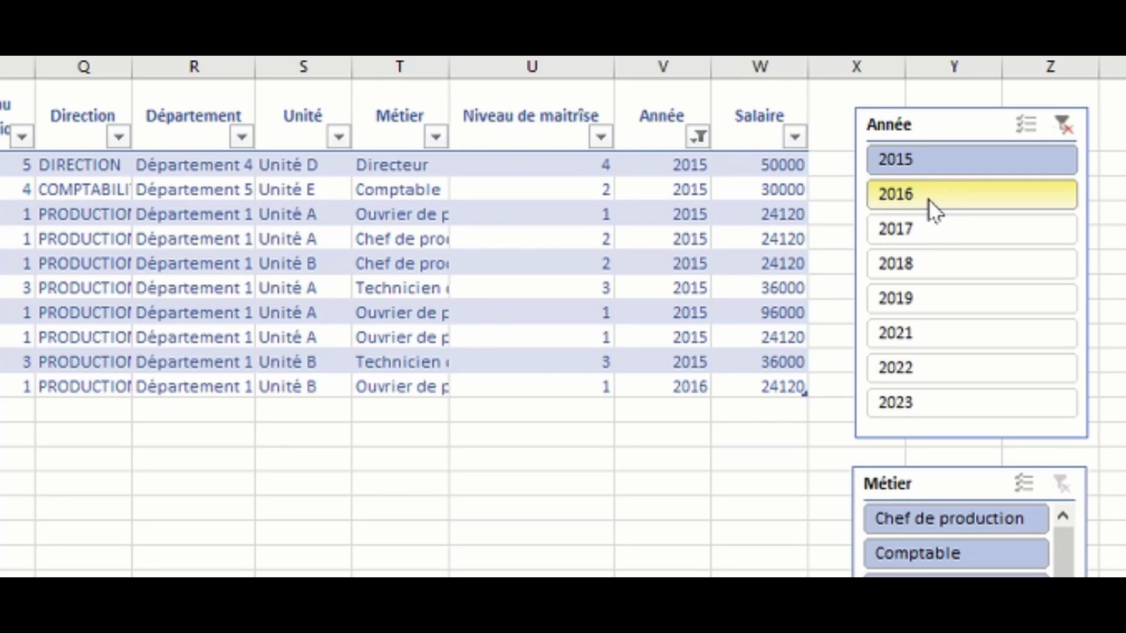
left_click(935, 207)
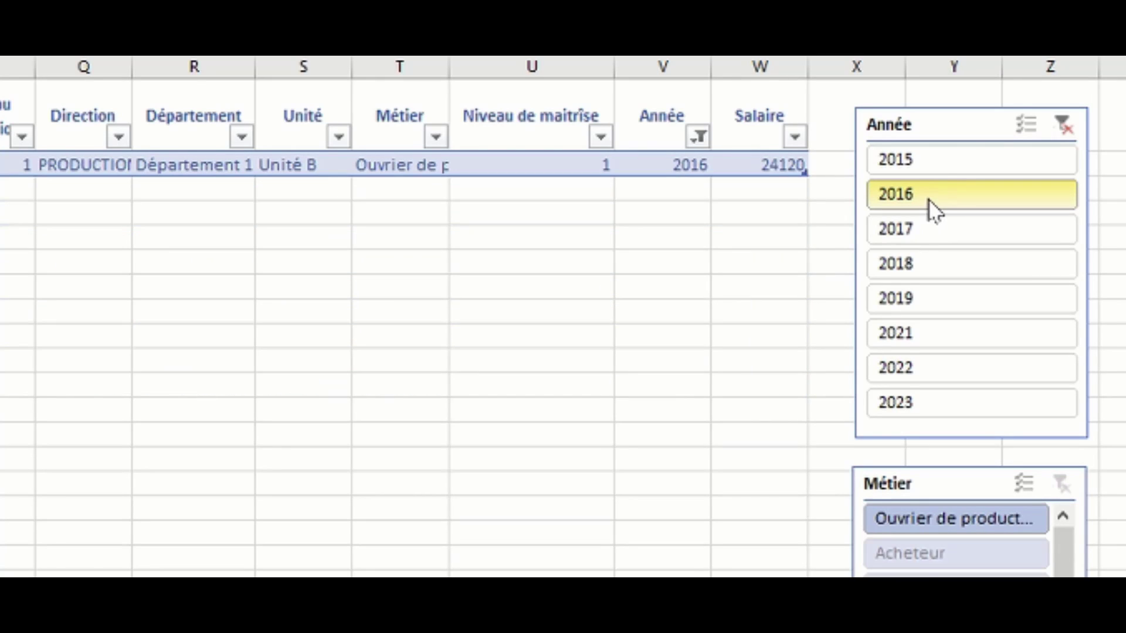
left_click(947, 167, "ctrl")
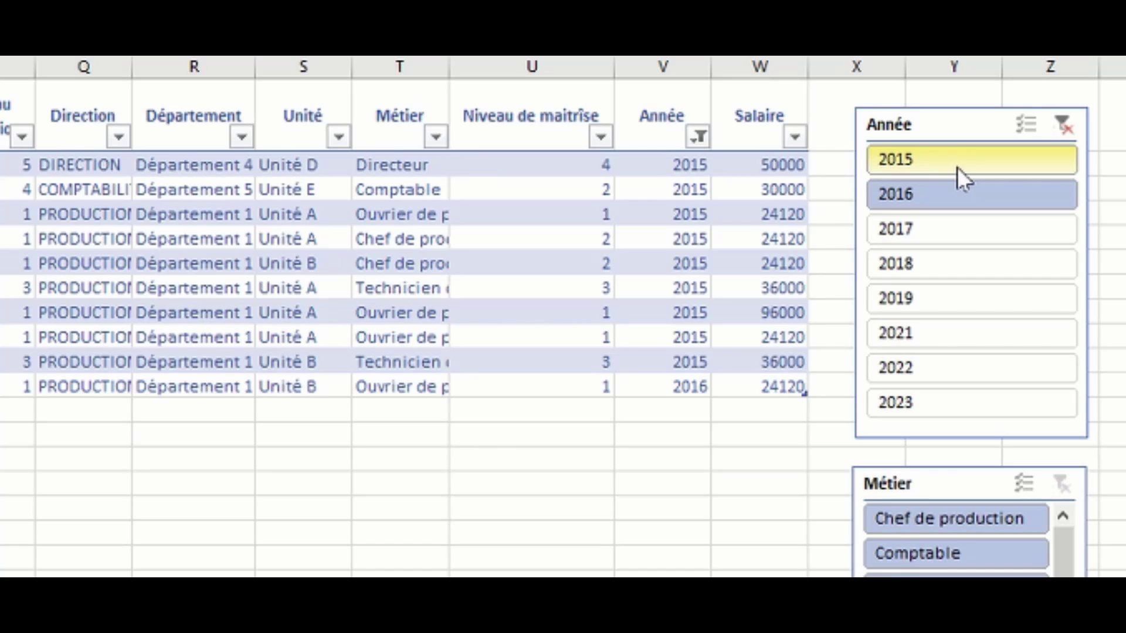
- Filter the table on 2017, 2016 and 2015 one year at a time with the Année slicer
left_click(955, 221)
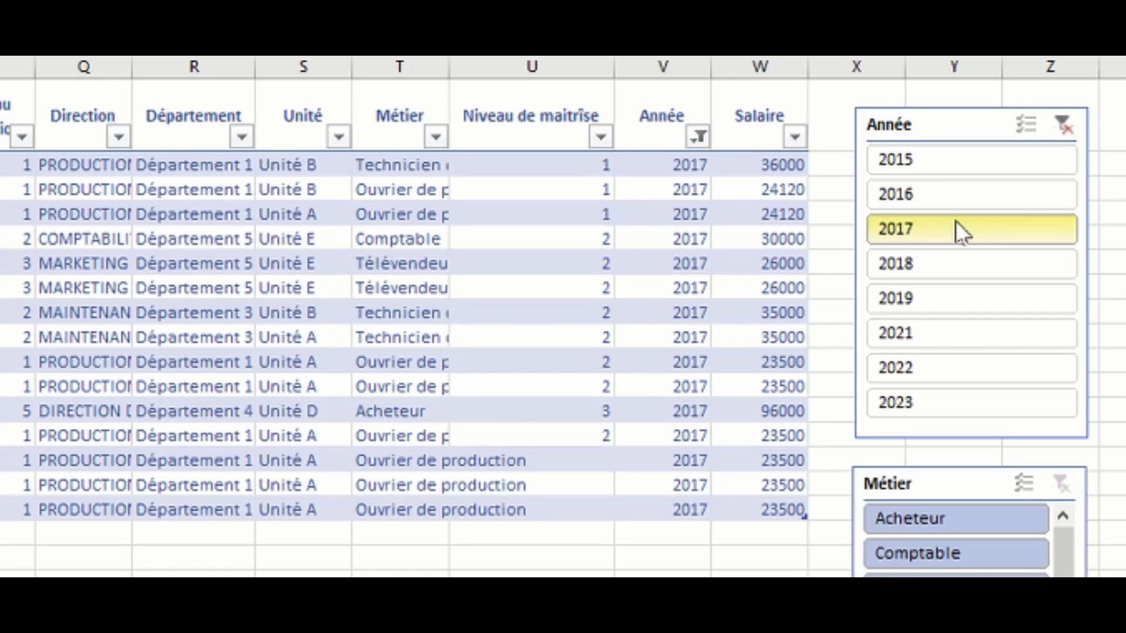
left_click(955, 191)
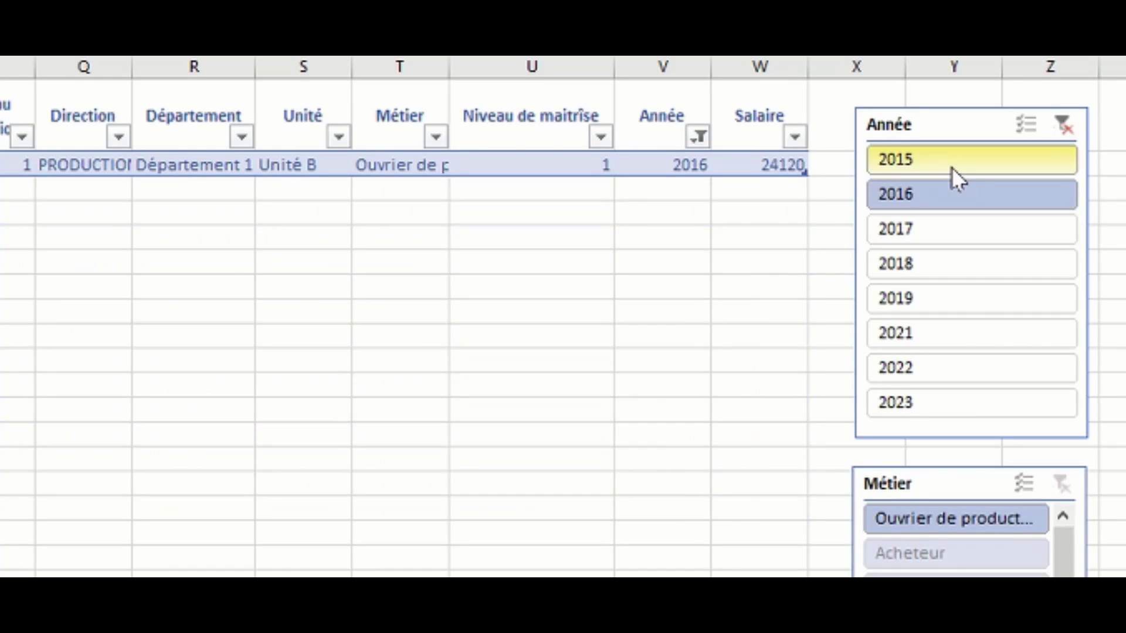
left_click(951, 168)
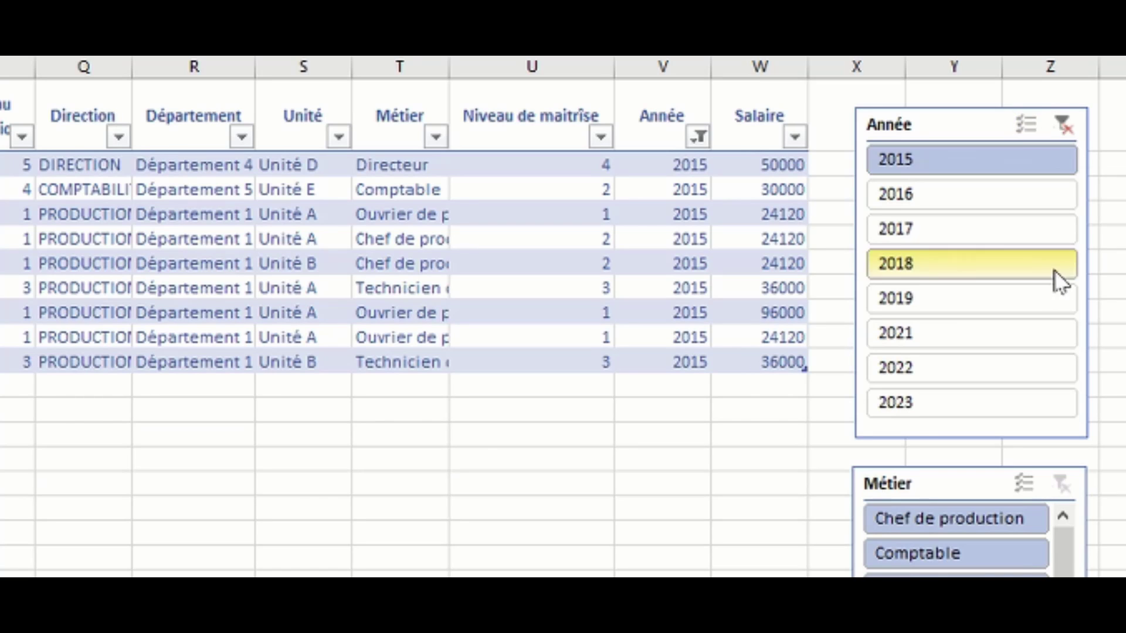
- Turn on multi-selection in the Année slicer and add 2016 and 2017 to the 2015 selection
left_click(1032, 128)
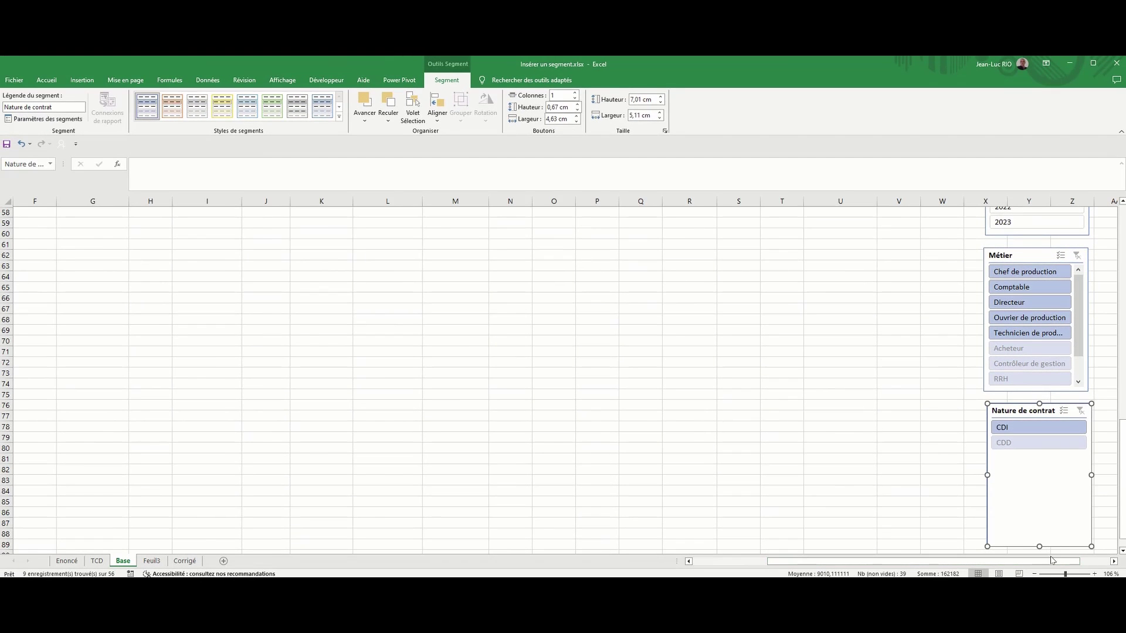
left_click_drag(1052, 560, 1081, 561)
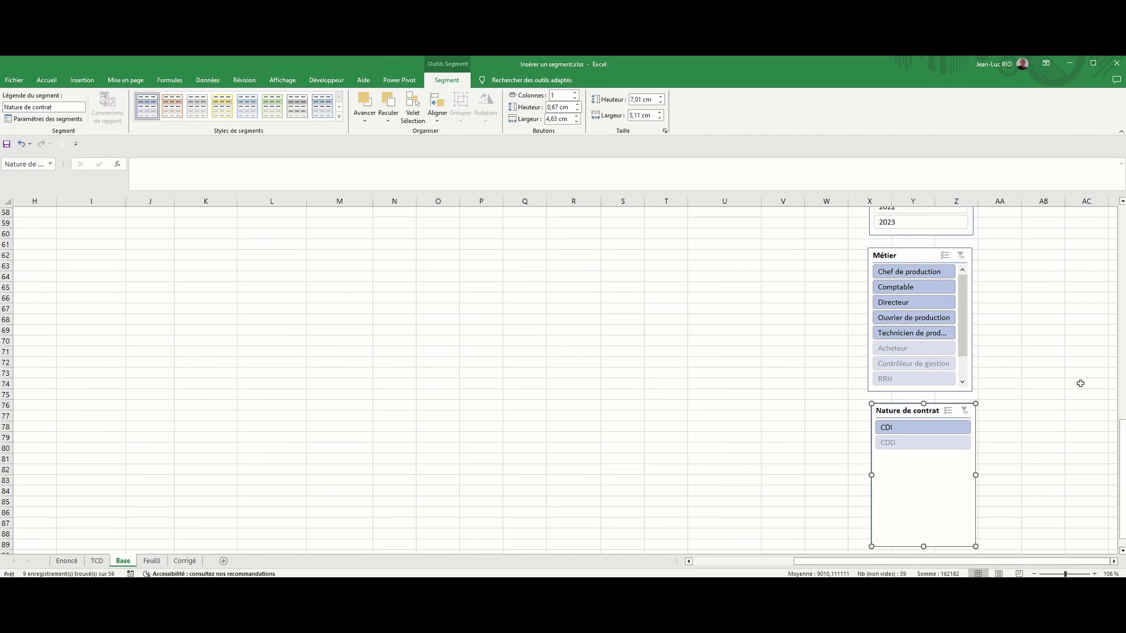
left_click(1081, 383)
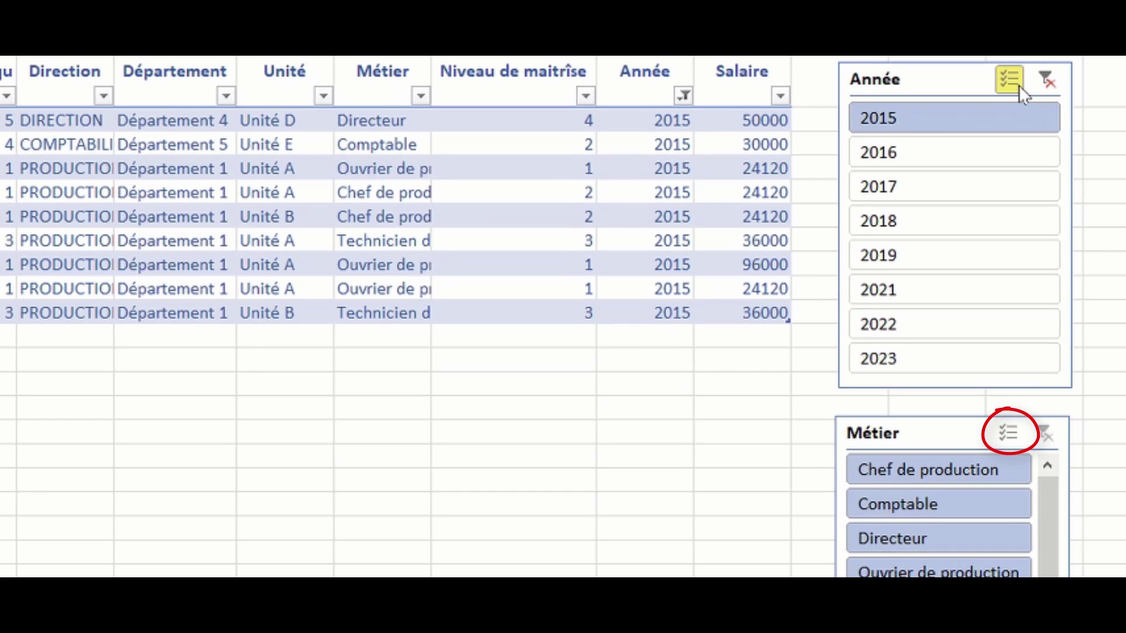
left_click(958, 158)
left_click(956, 187)
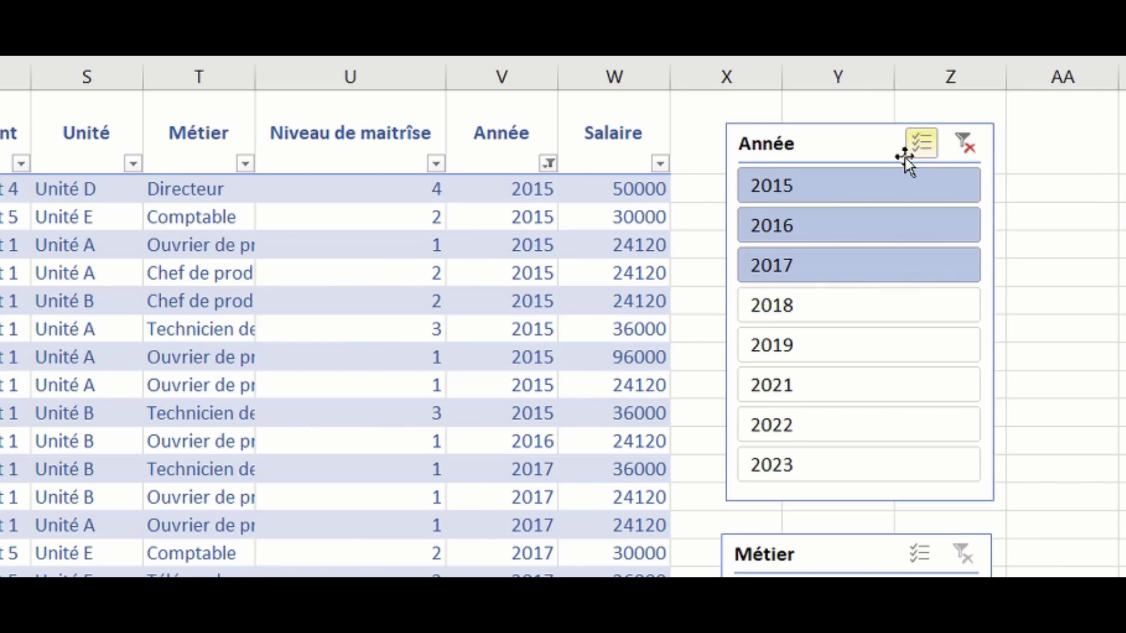
- Clear the Année slicer's filter and look through the full table
left_click(960, 154)
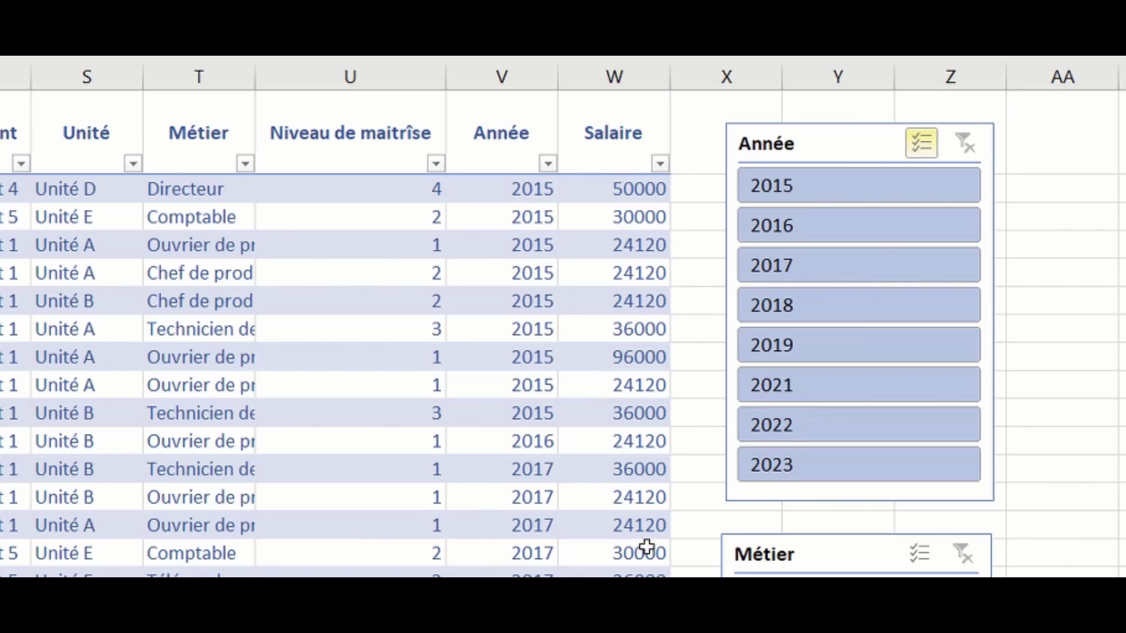
scroll(570, 420, "down", 4)
scroll(570, 422, "up", 4)
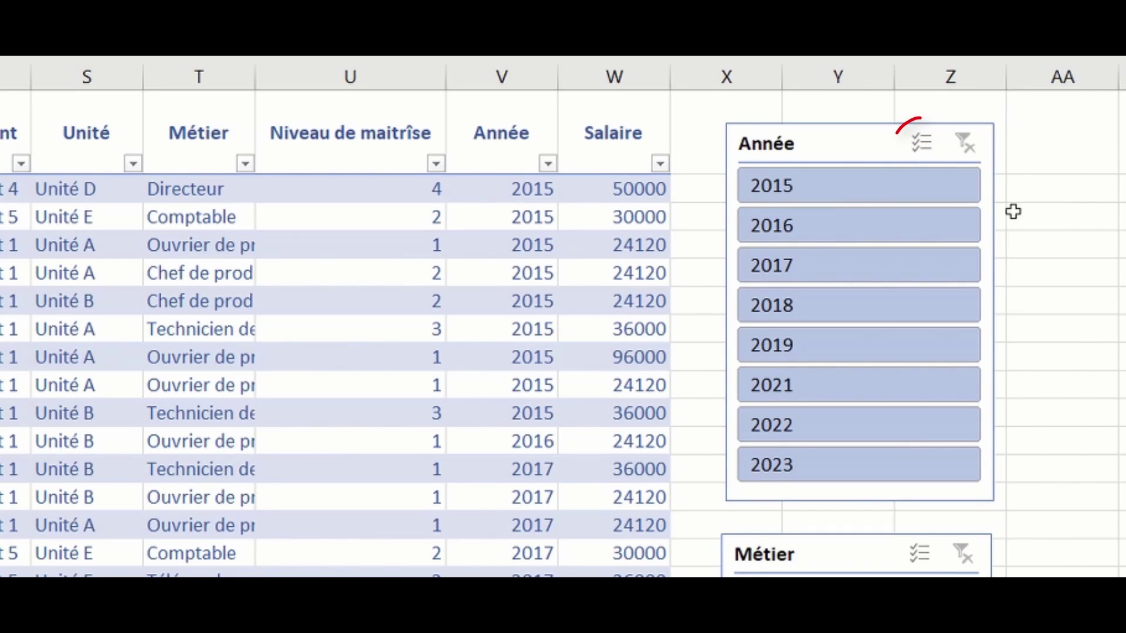
- Turn on multi-selection in the Année slicer and exclude 2016, 2017 and 2018 from the table
left_click(933, 148)
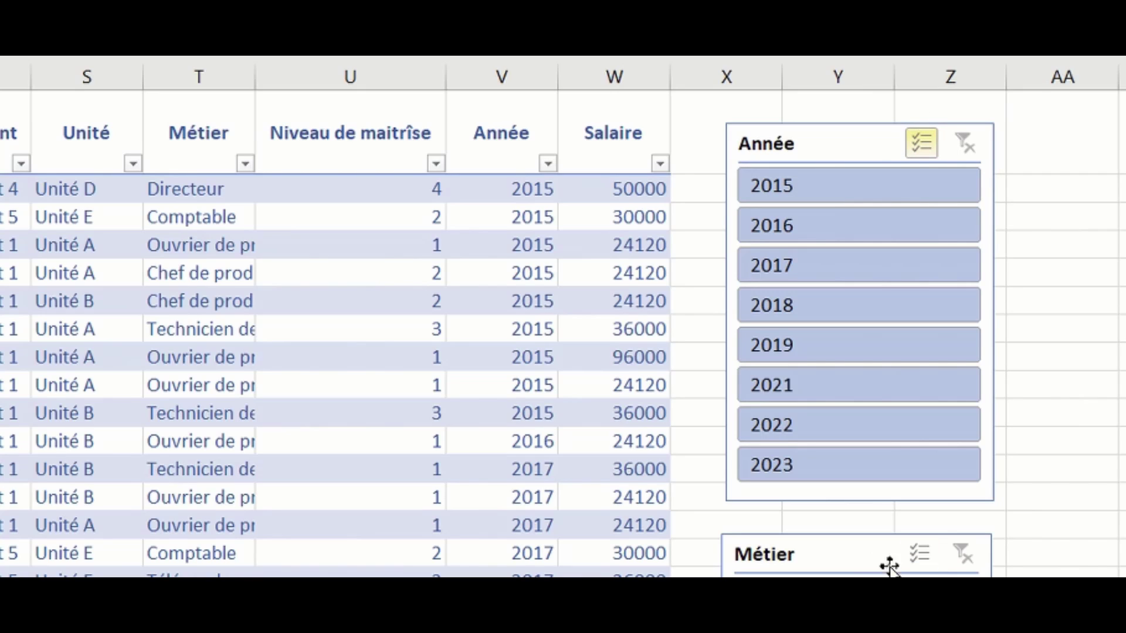
left_click(846, 233)
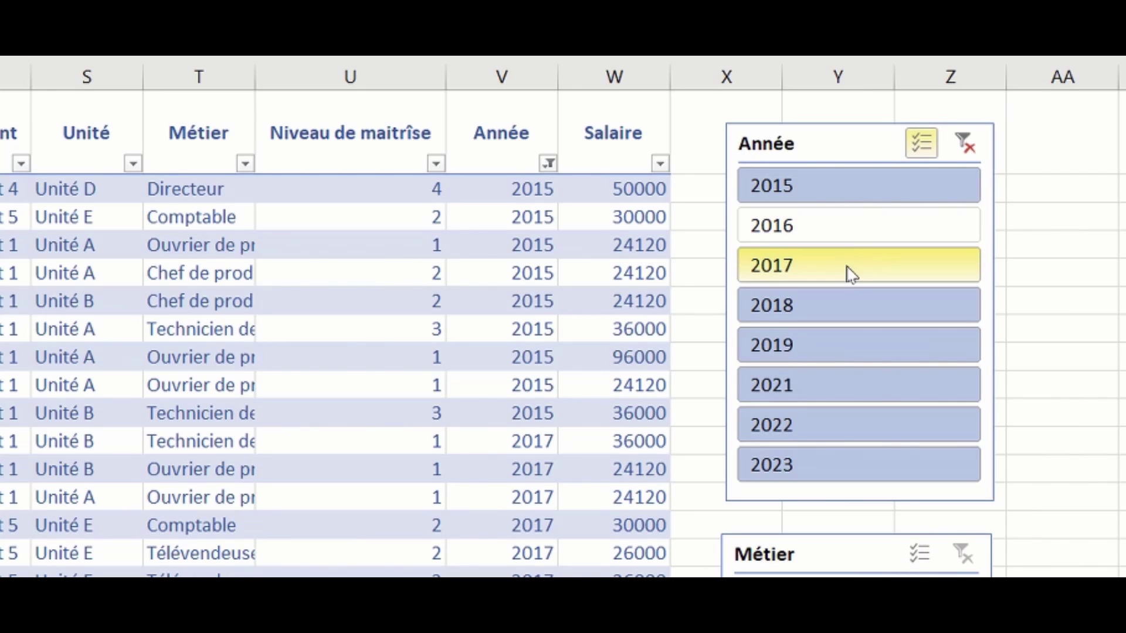
left_click(852, 274)
left_click(857, 309)
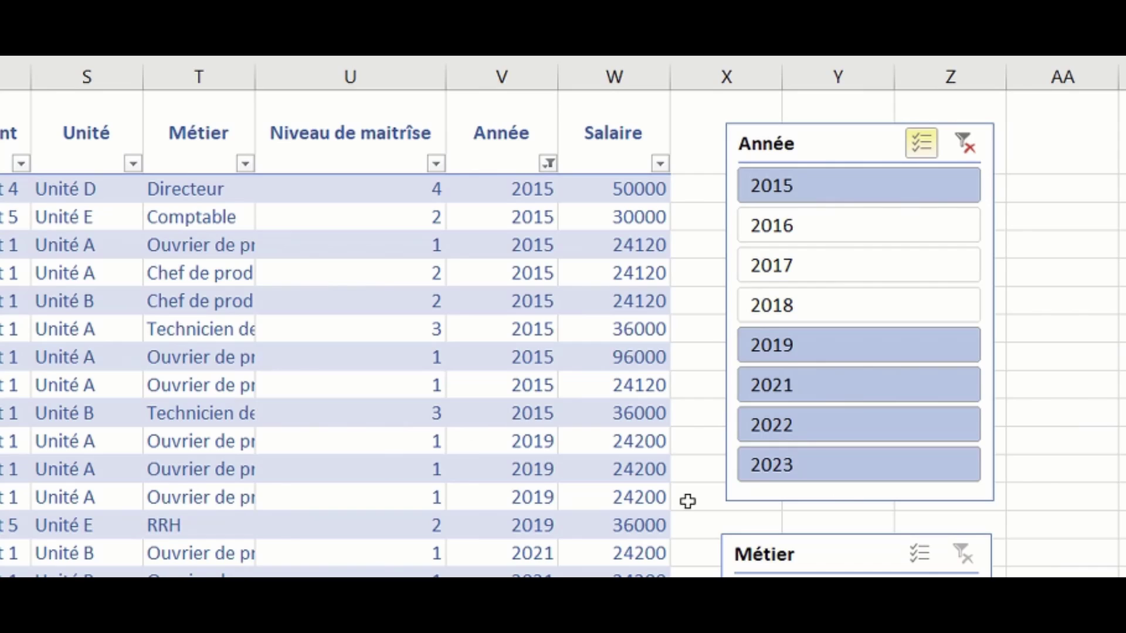